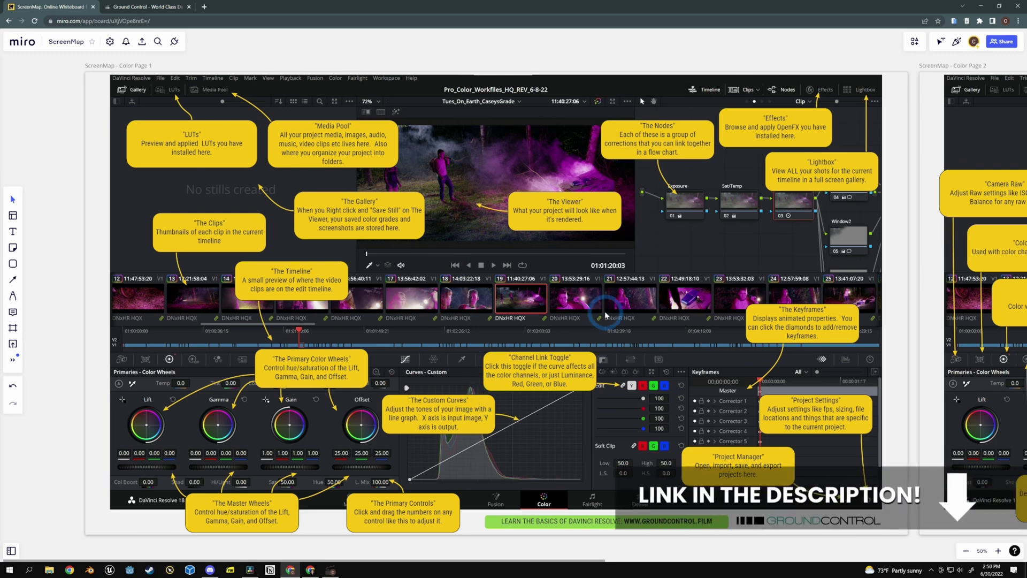
Step: Switch to the Ground Control site's Free Assets page and scroll to the Color Page Interface Guide PDF card
key(ctrl+Tab)
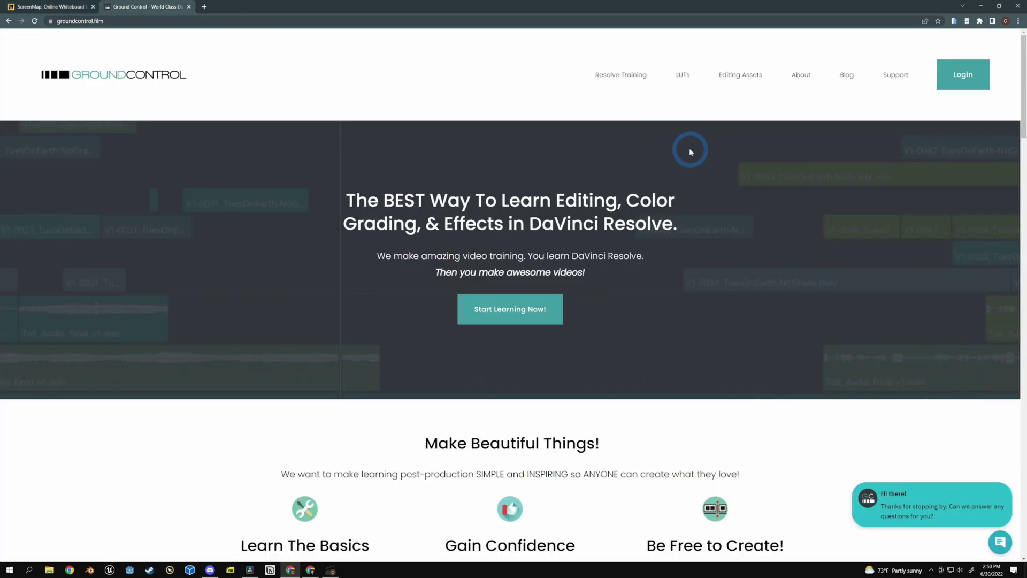
mouse_move(738, 79)
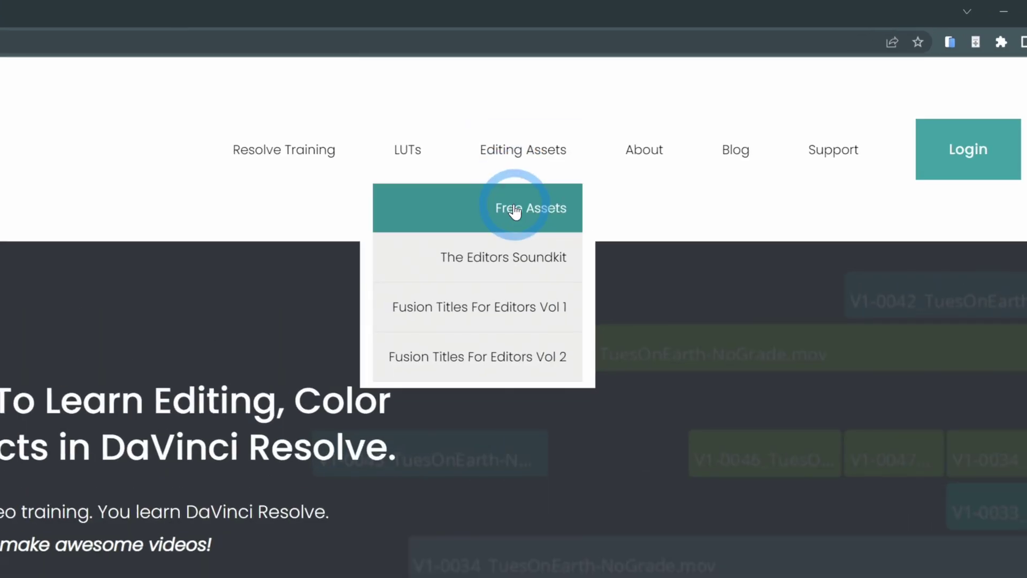
click(515, 209)
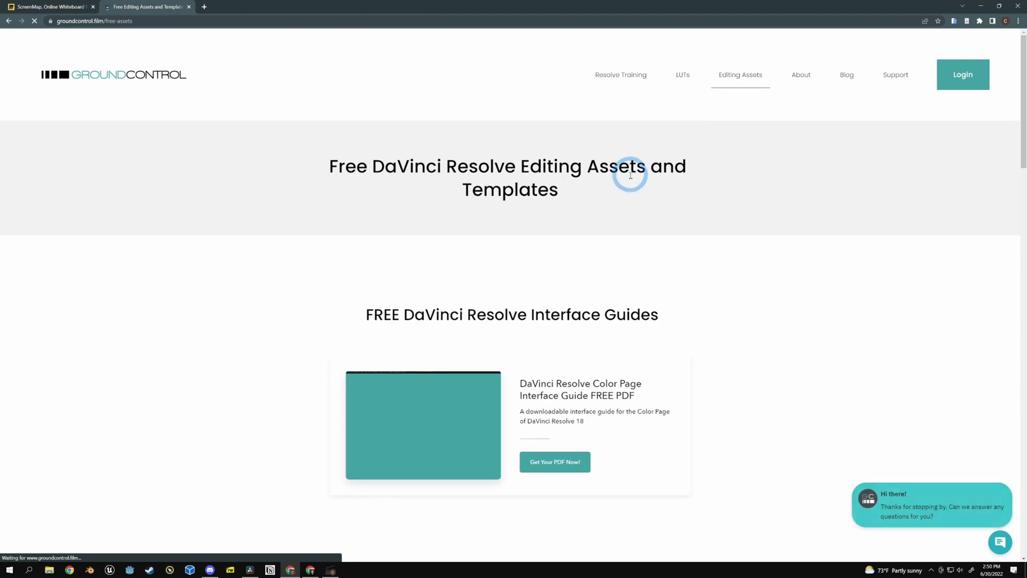
scroll(644, 188, down, 1)
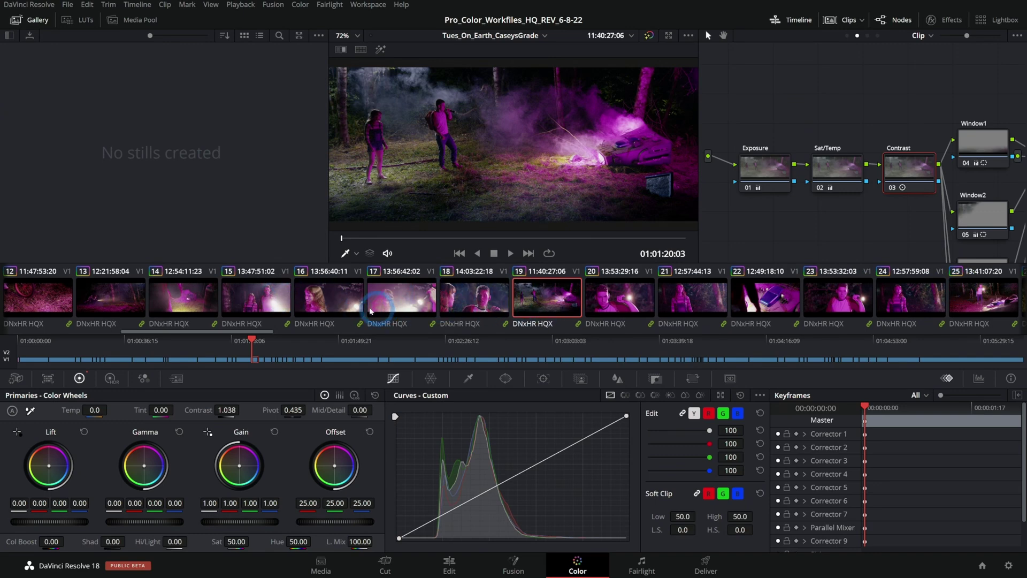
Step: Preview clips 20 through 23 in the viewer by clicking their thumbnails
click(321, 302)
click(269, 357)
click(625, 294)
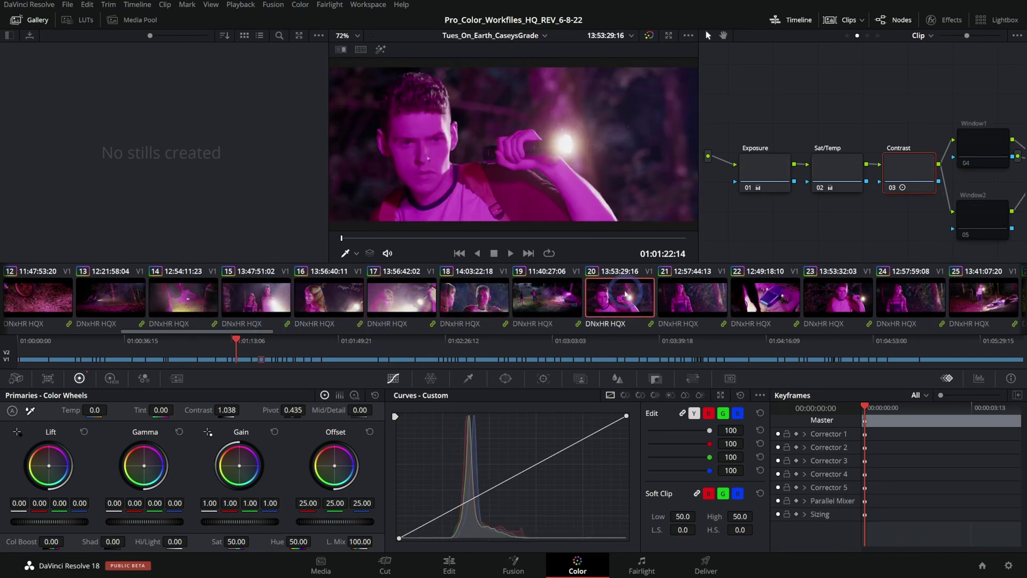
click(693, 296)
click(776, 302)
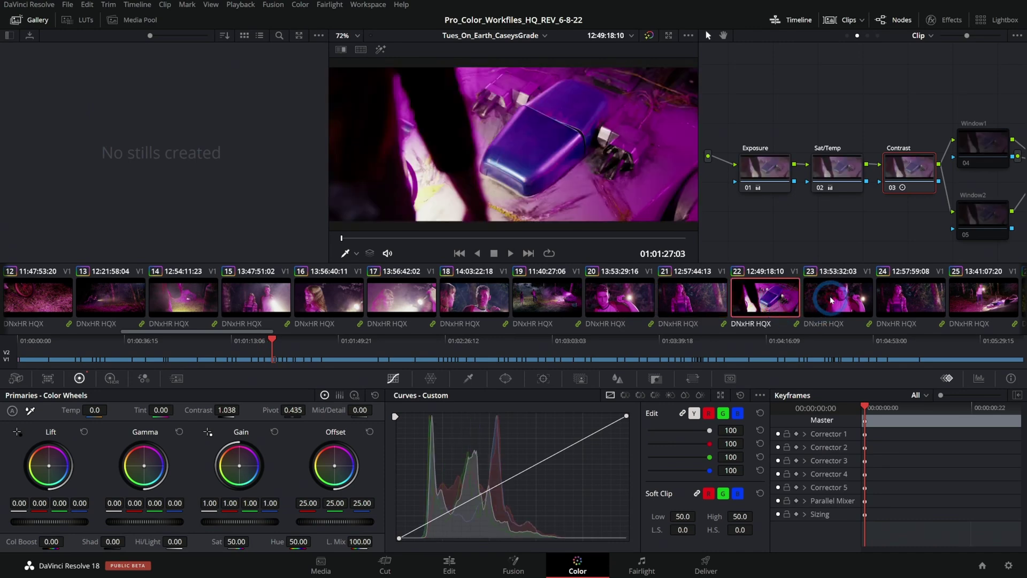
click(830, 300)
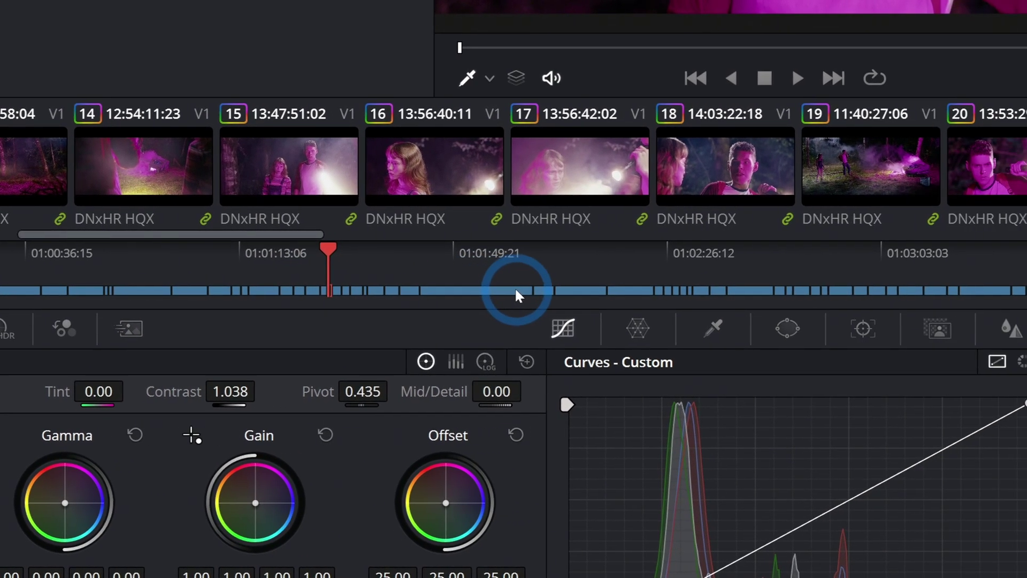
Step: Glance at the full Edit page timeline, then return to the Color page on clip 21
key(shift+4)
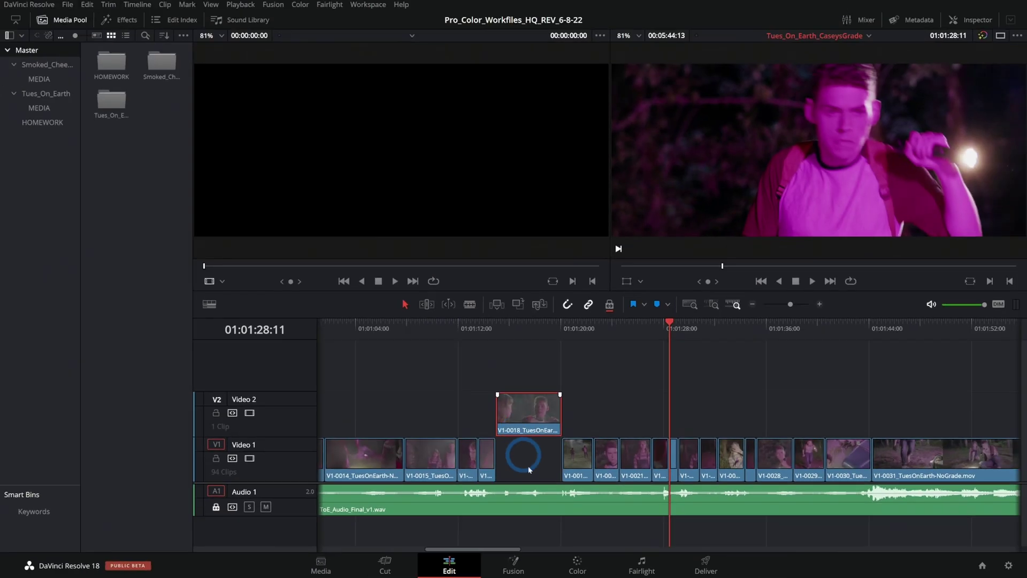
click(624, 555)
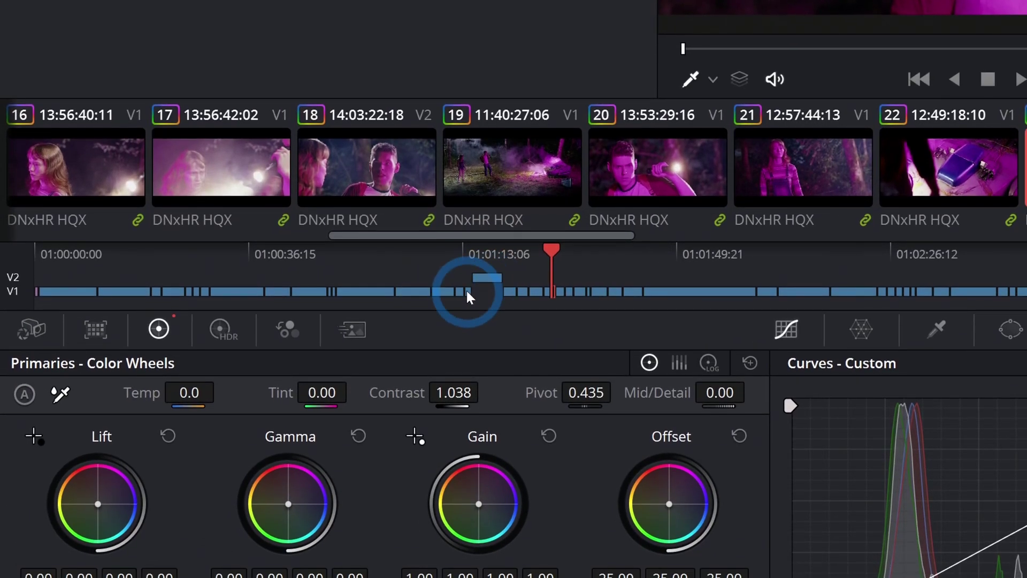
click(481, 293)
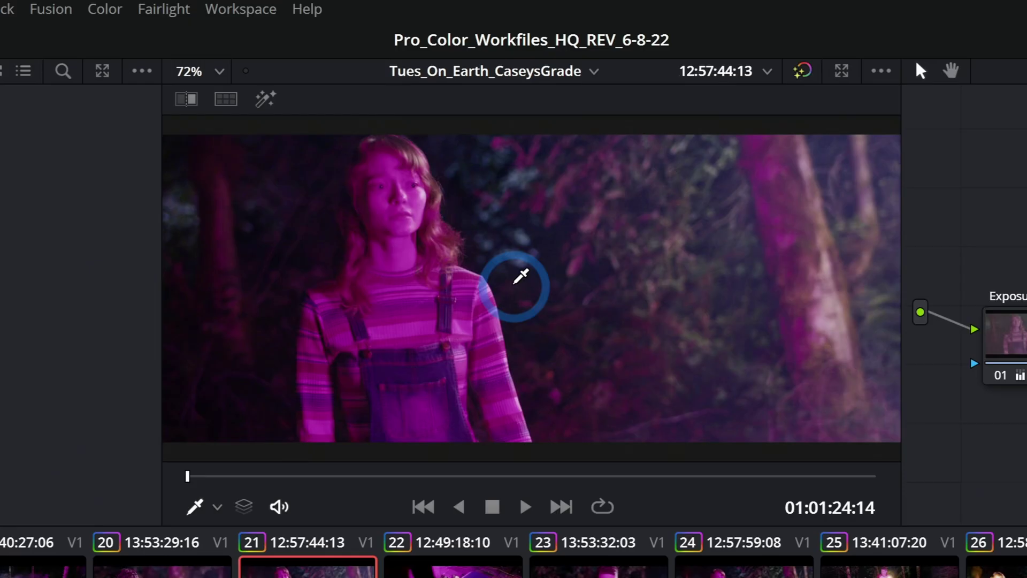
Step: Grab clip 21's current frame as gallery still 1.20.1 from the viewer's context menu
right_click(512, 122)
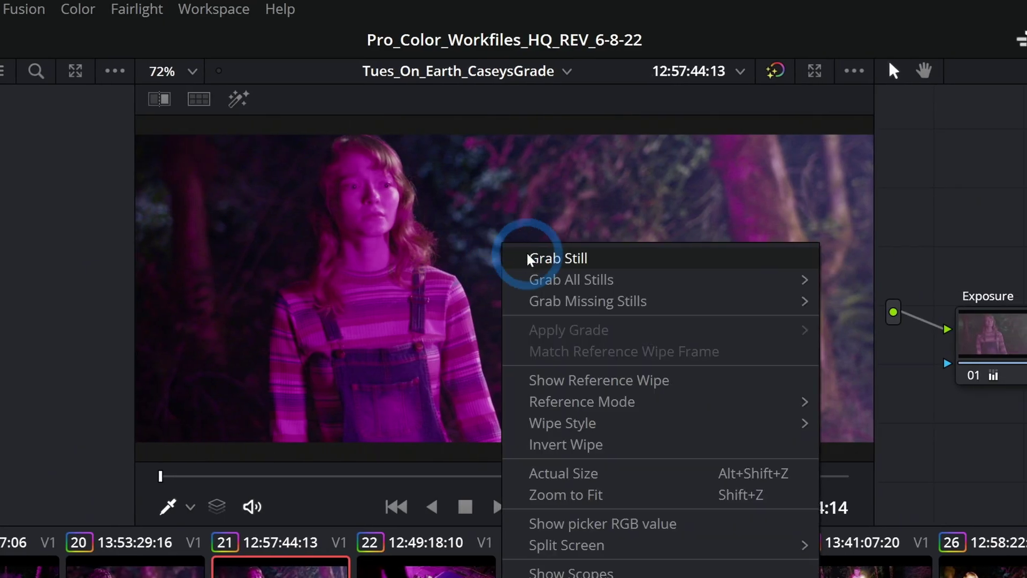
click(539, 259)
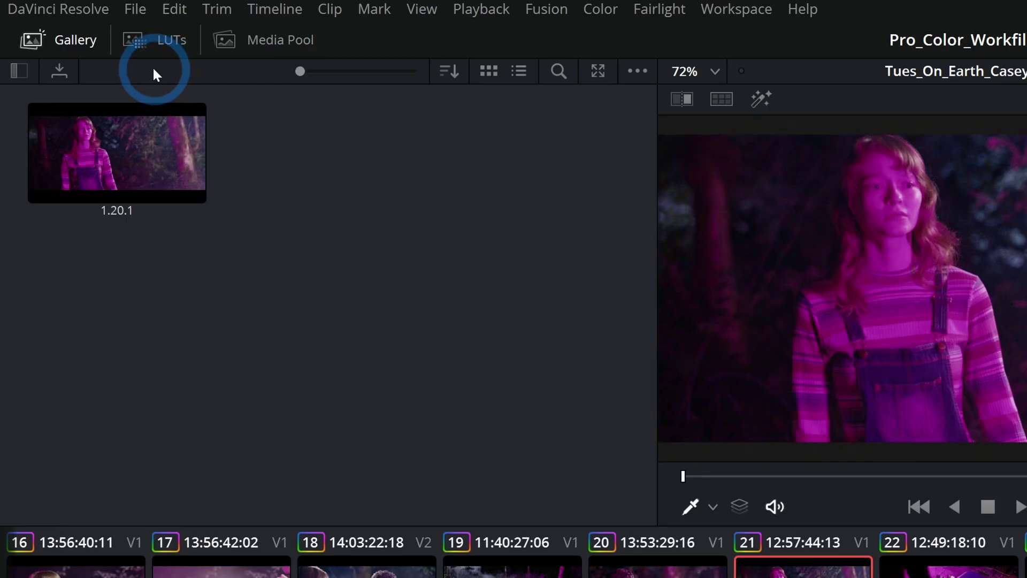
click(155, 37)
scroll(131, 179, down, 5)
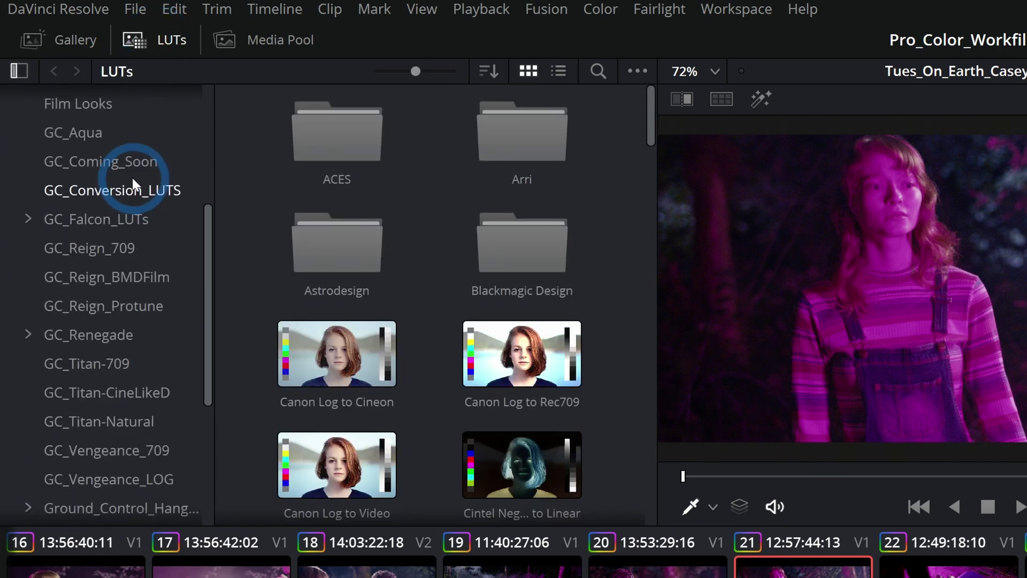
scroll(140, 178, down, 4)
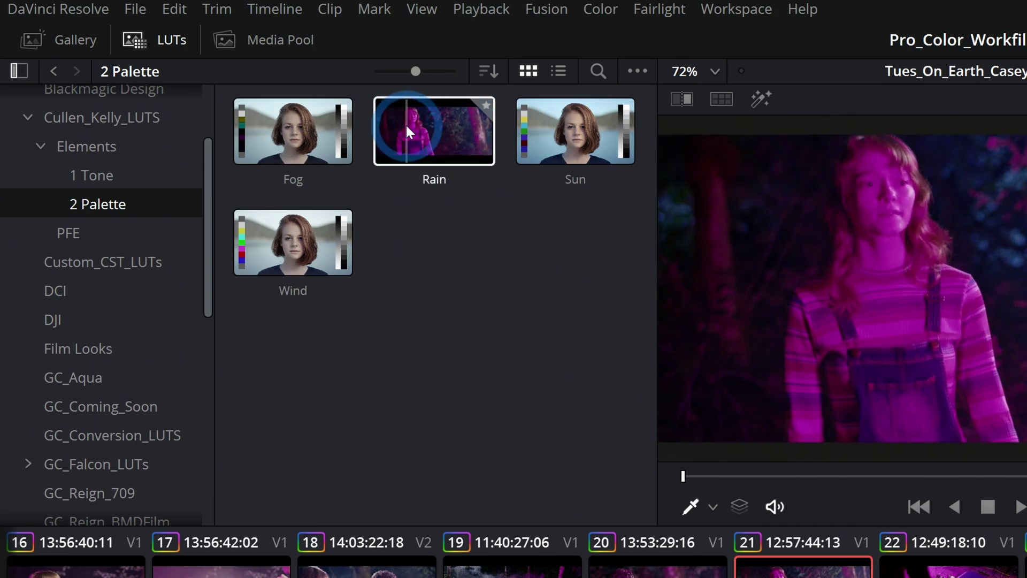
click(421, 128)
click(548, 139)
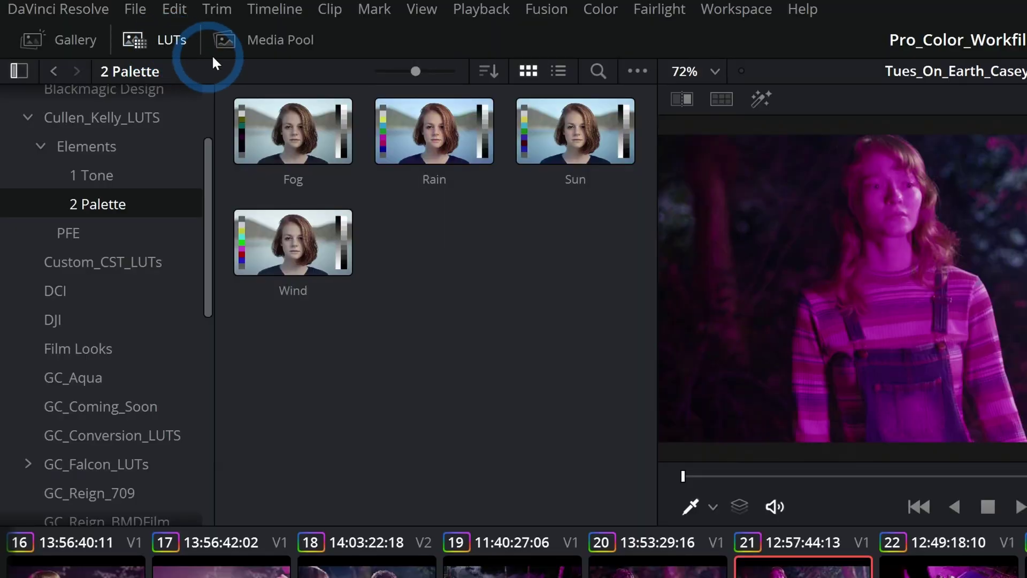
click(279, 41)
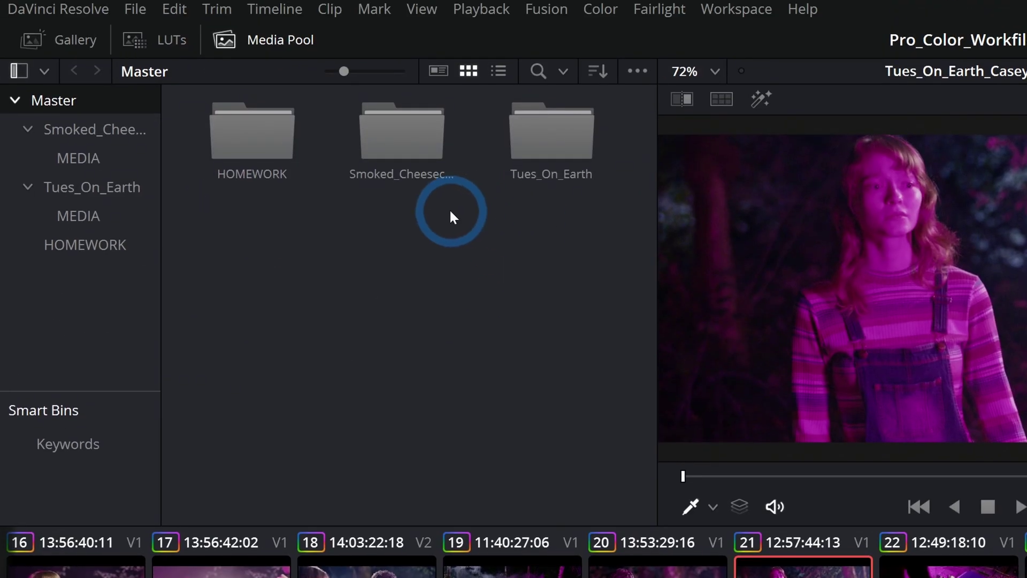
click(105, 216)
click(521, 133)
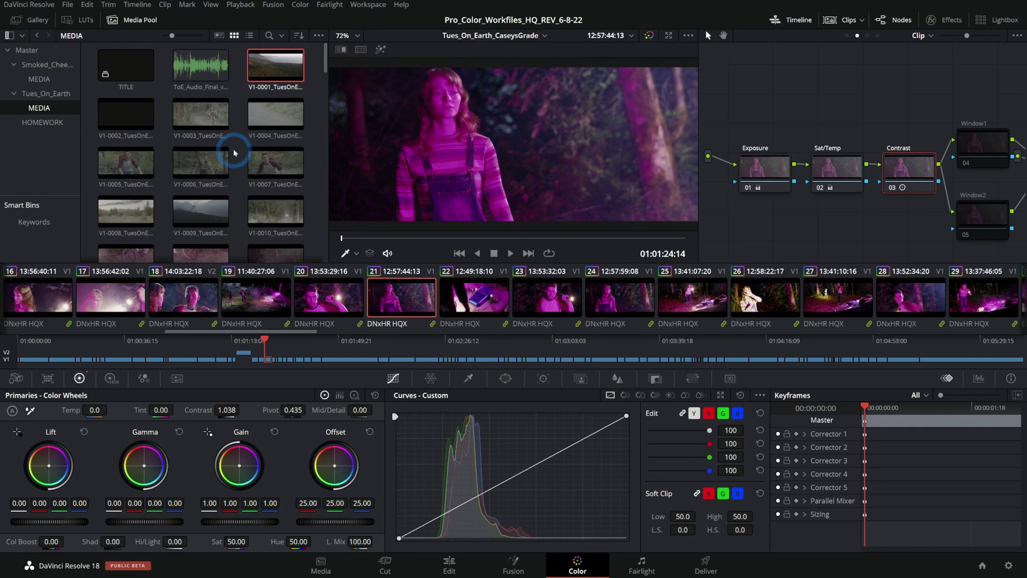
click(193, 124)
click(27, 49)
right_click(161, 126)
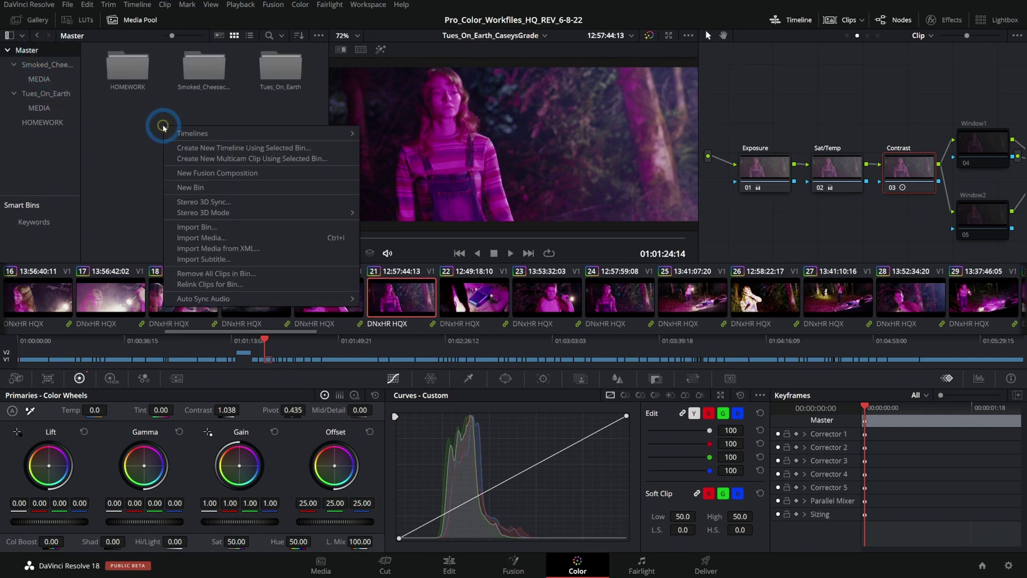
click(222, 238)
click(42, 122)
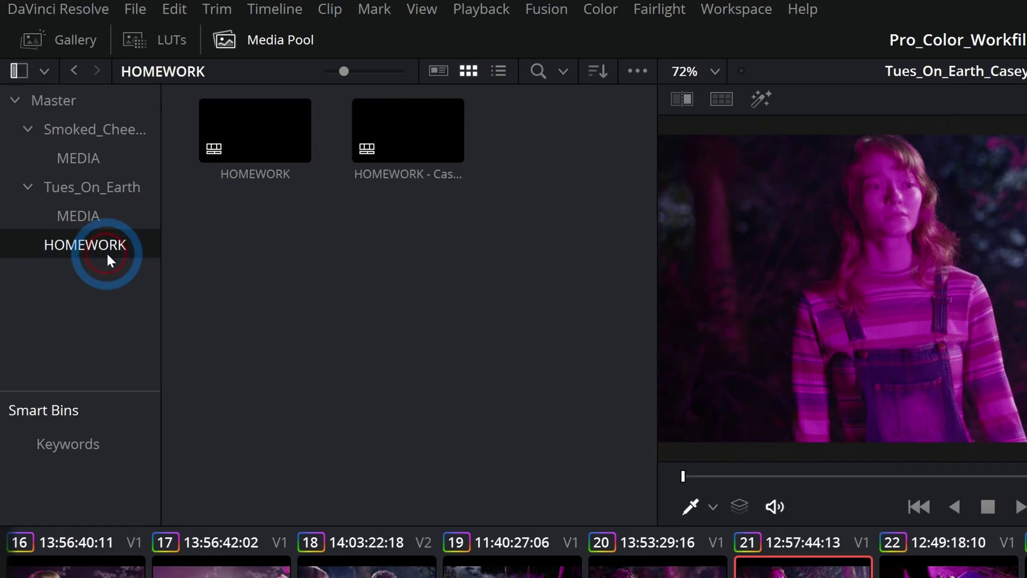
click(201, 83)
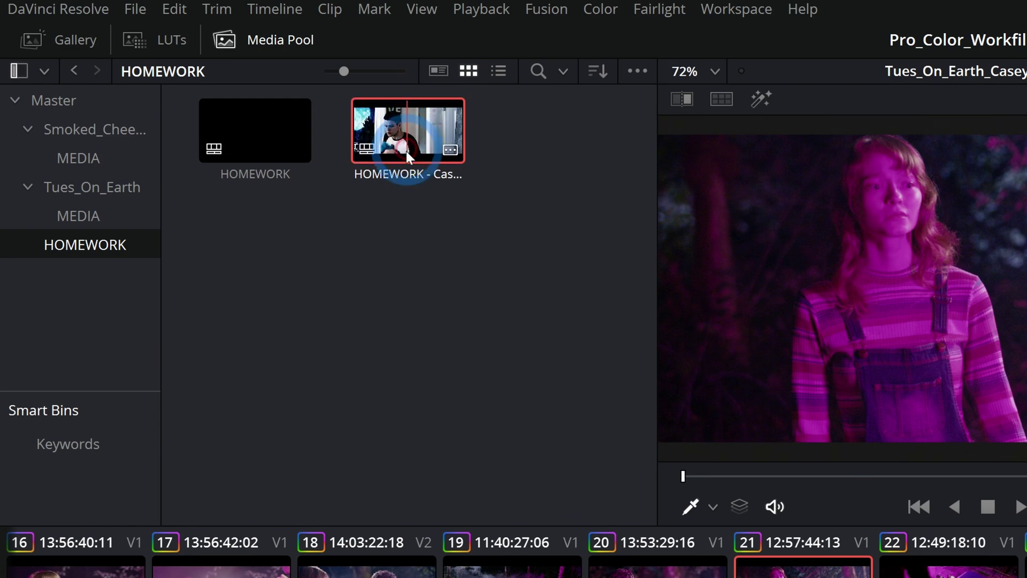
click(275, 138)
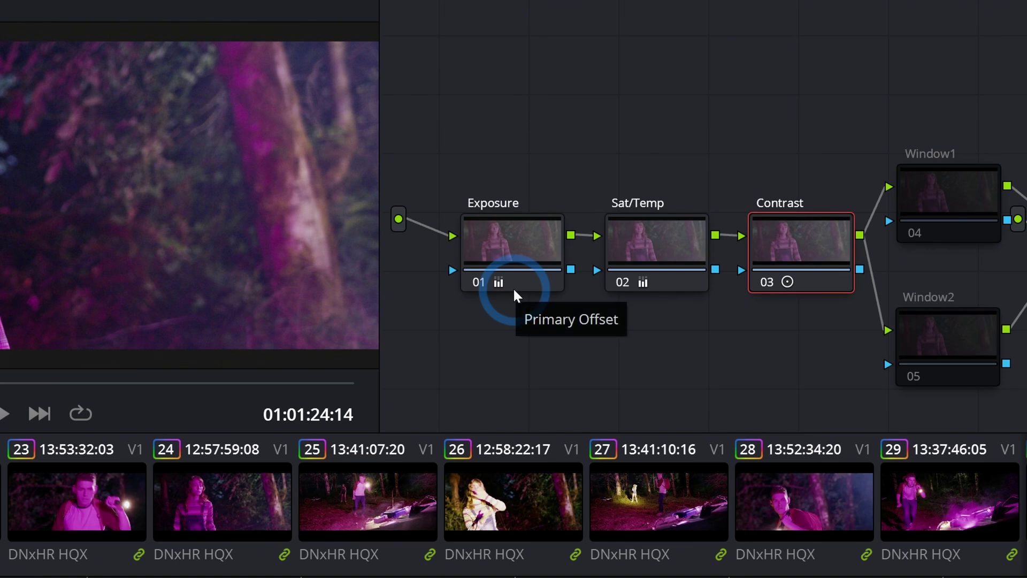
click(514, 289)
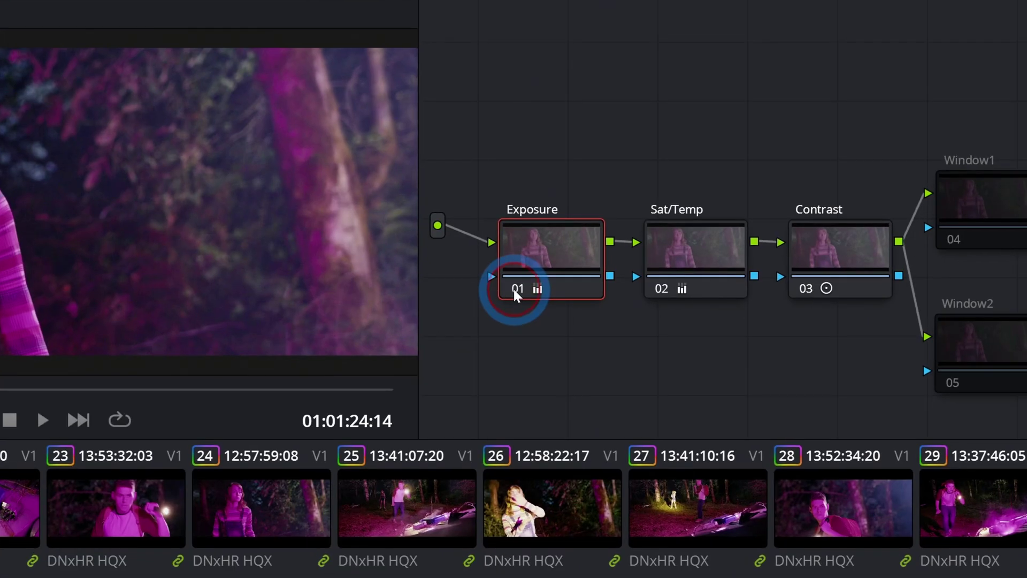
click(747, 188)
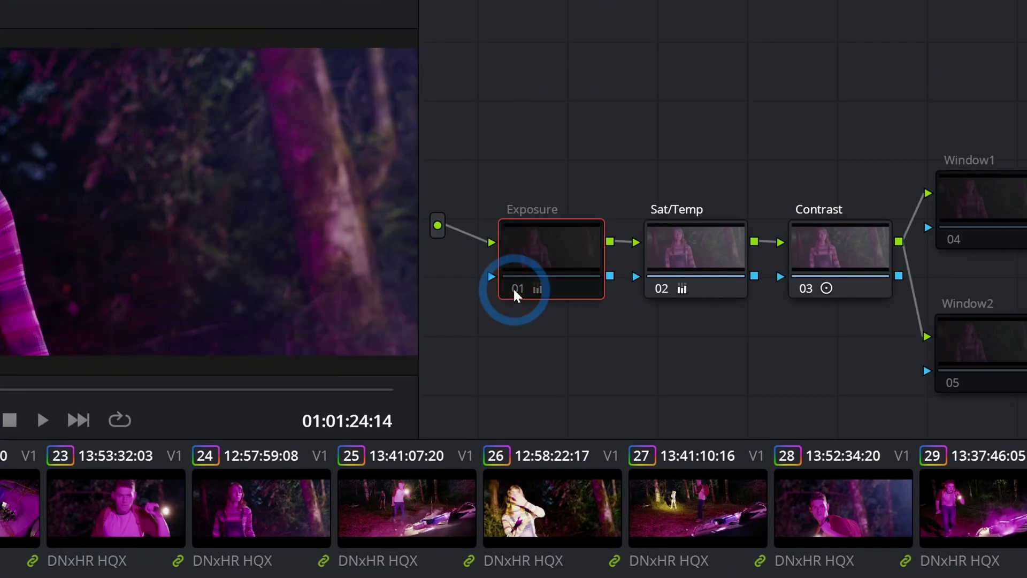
click(748, 188)
click(515, 294)
click(515, 294)
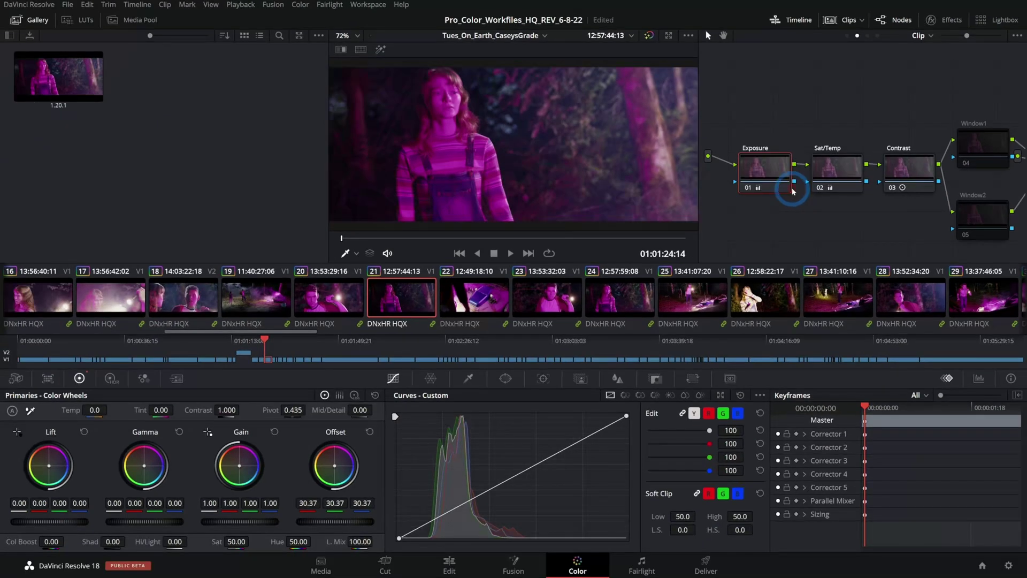
click(819, 188)
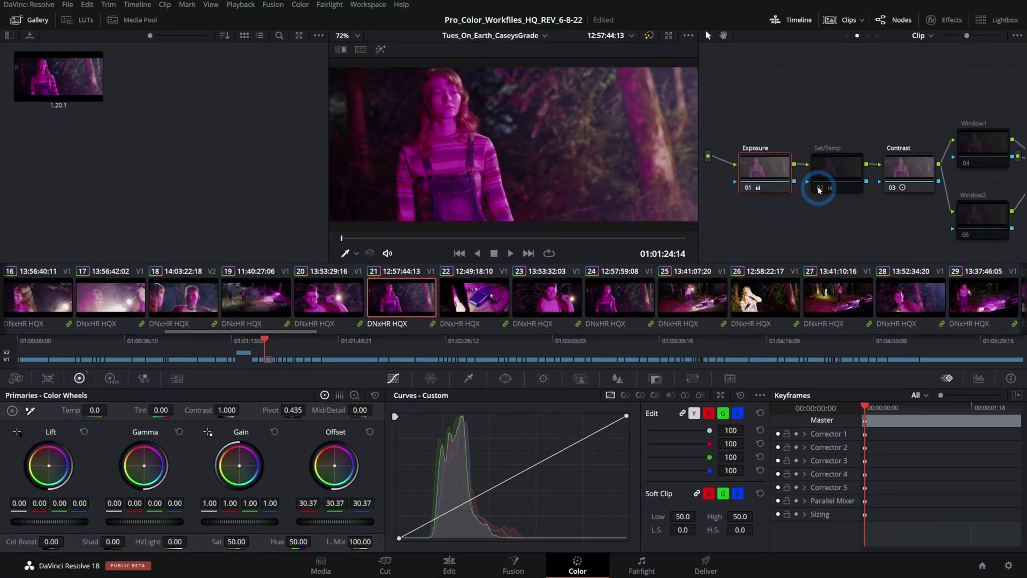
click(819, 189)
click(891, 188)
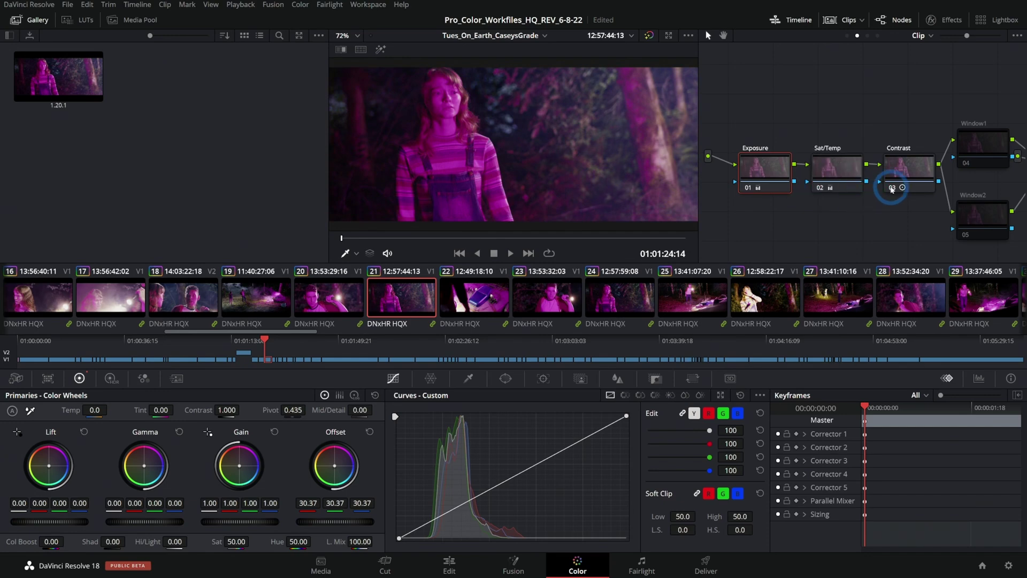
click(892, 189)
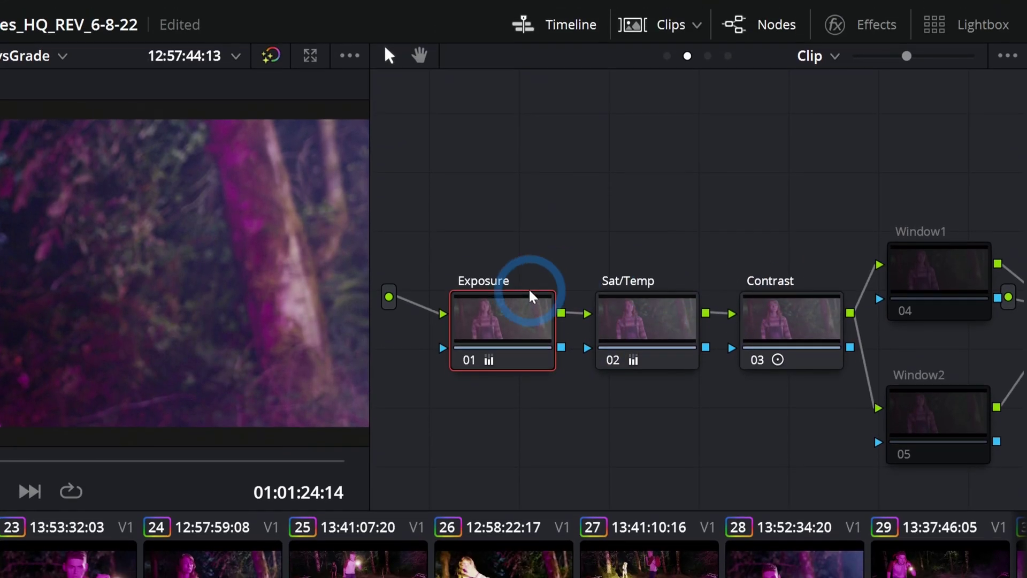
click(530, 291)
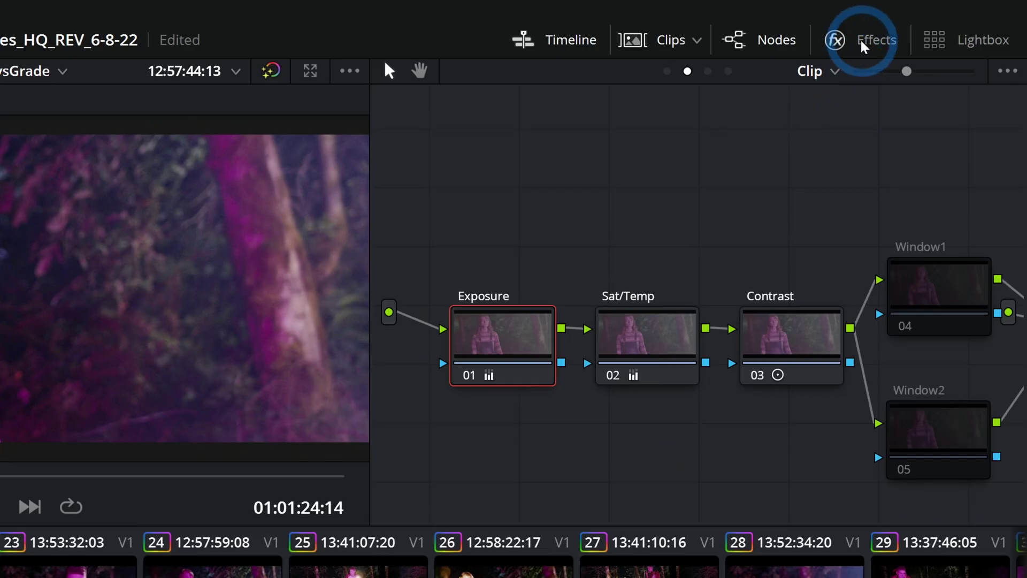
Step: Find Lens Blur in the Effects library and apply it to the Window1 node
click(860, 38)
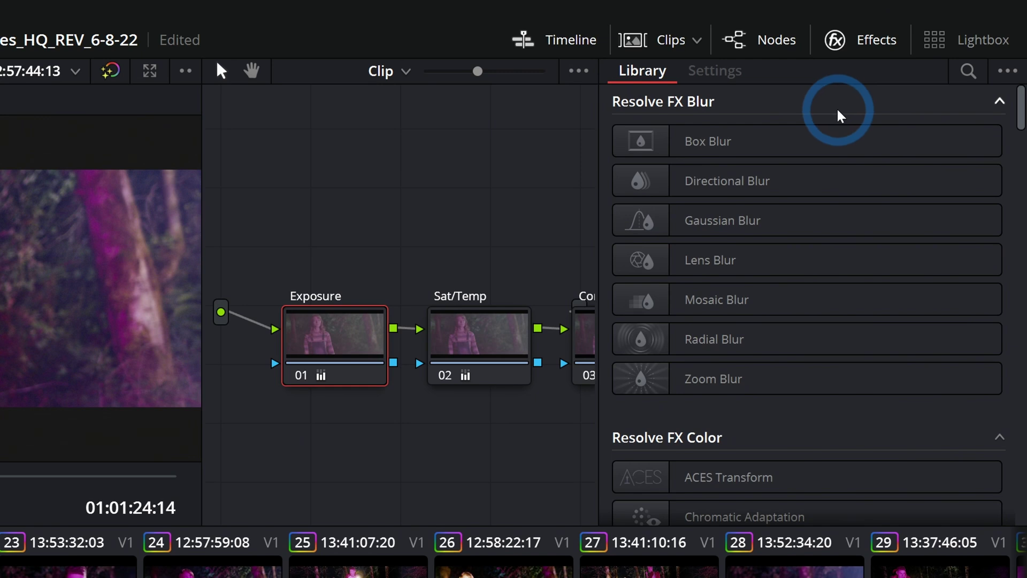
scroll(837, 121, down, 3)
scroll(840, 141, up, 3)
scroll(842, 155, down, 3)
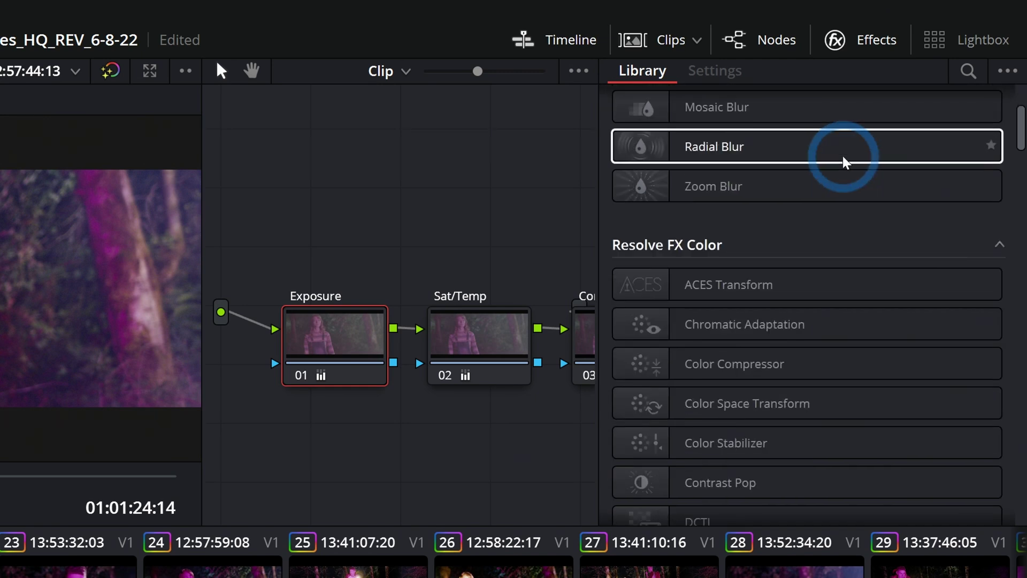
scroll(842, 156, down, 4)
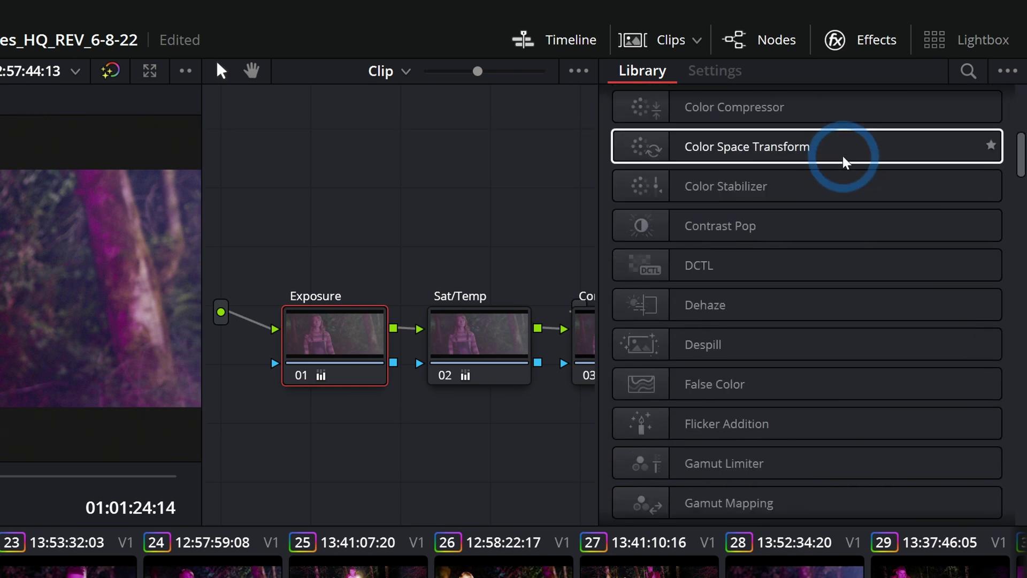
scroll(843, 156, down, 3)
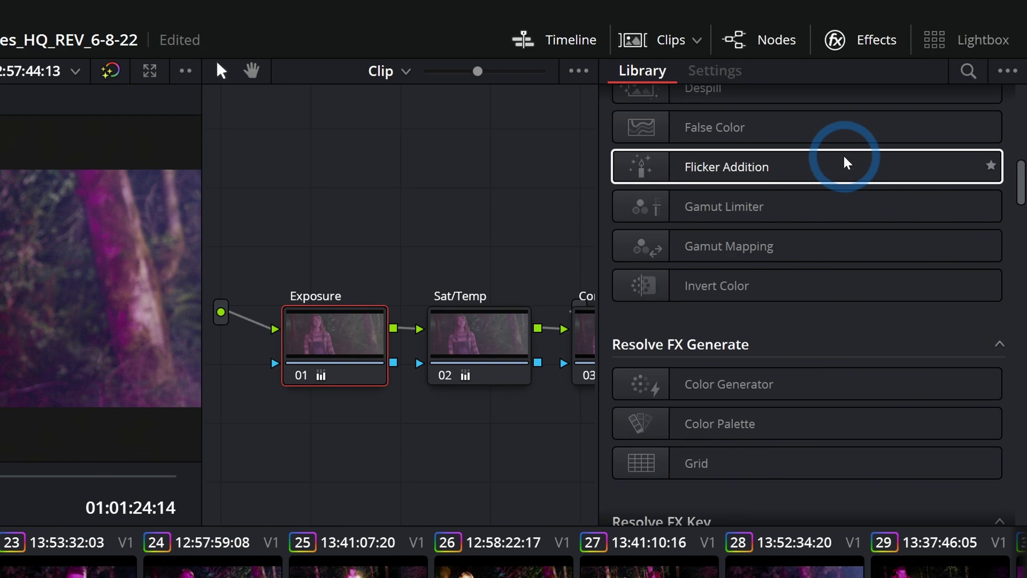
scroll(843, 155, up, 5)
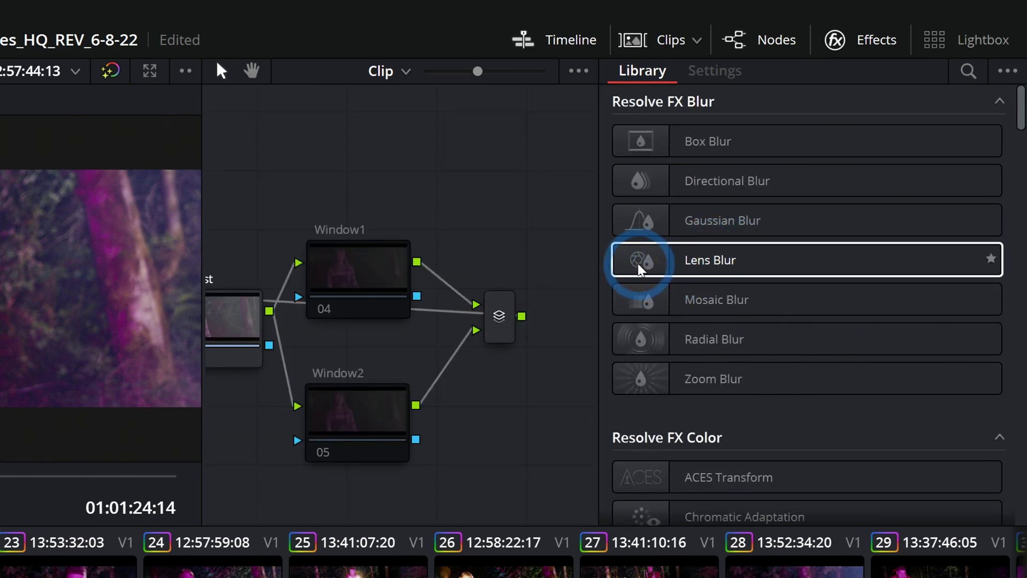
drag(637, 263, 373, 278)
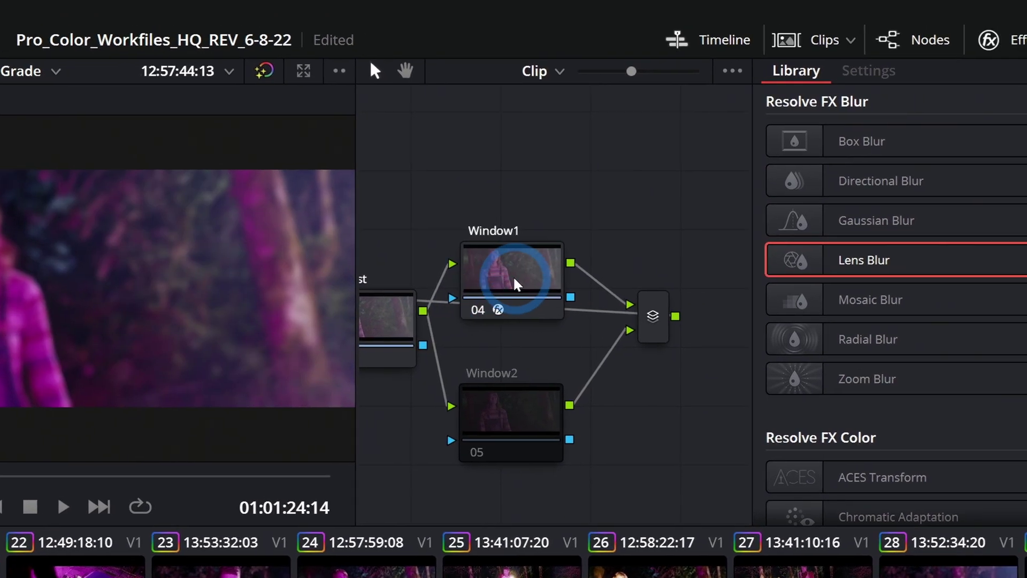
Step: Tune the Lens Blur's Blur Size in Settings, then close the Effects panel
click(499, 278)
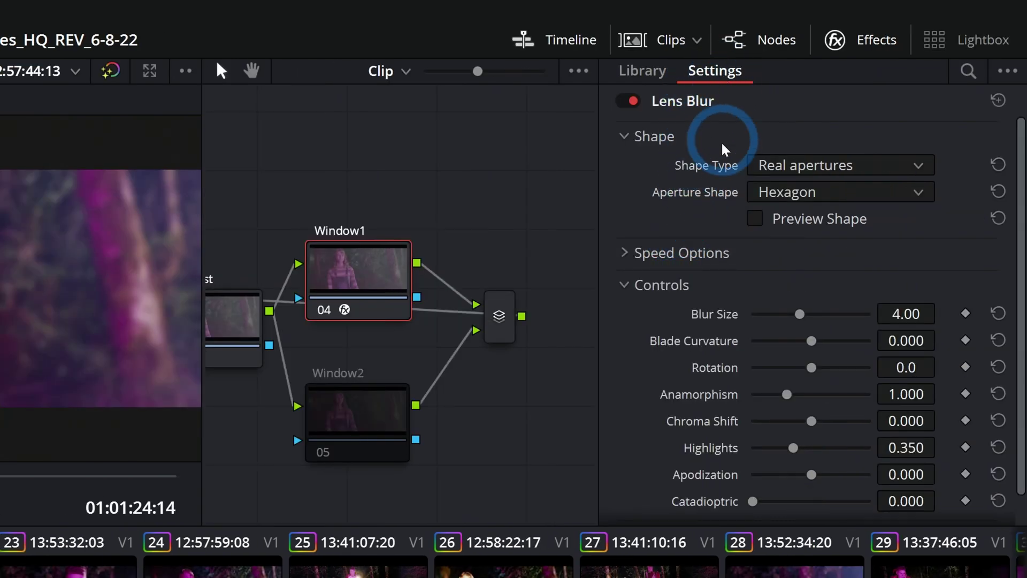
drag(799, 314, 802, 291)
click(867, 15)
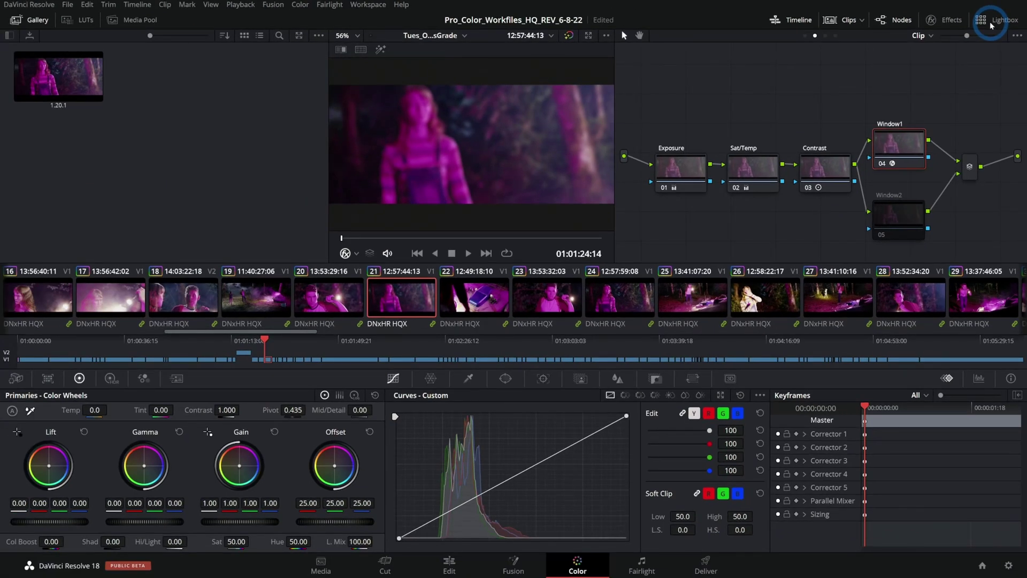
Step: In Lightbox, pick the living-room clip of the girl in the striped sweater, then close Lightbox
click(991, 22)
scroll(527, 203, down, 3)
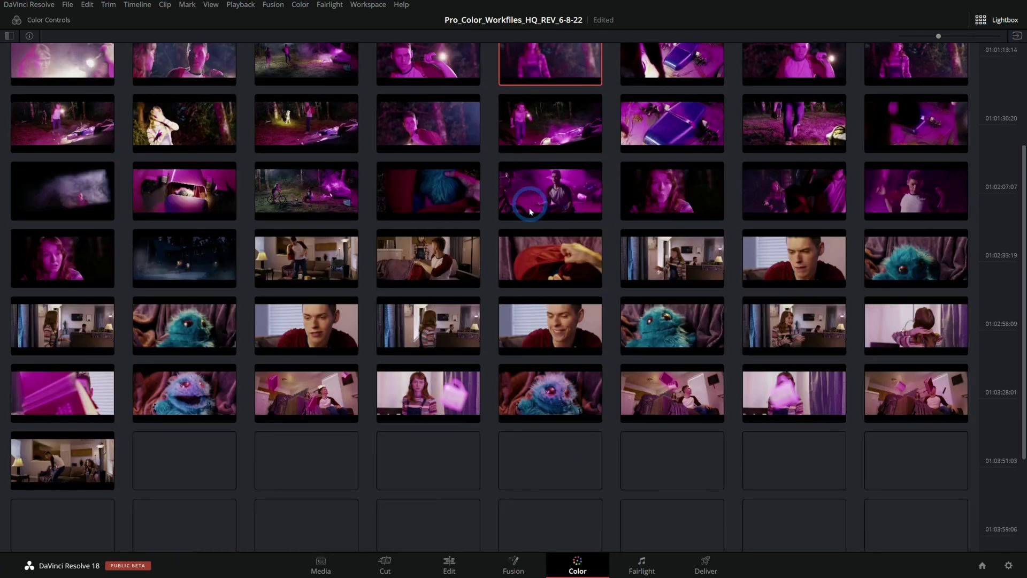
scroll(558, 250, down, 3)
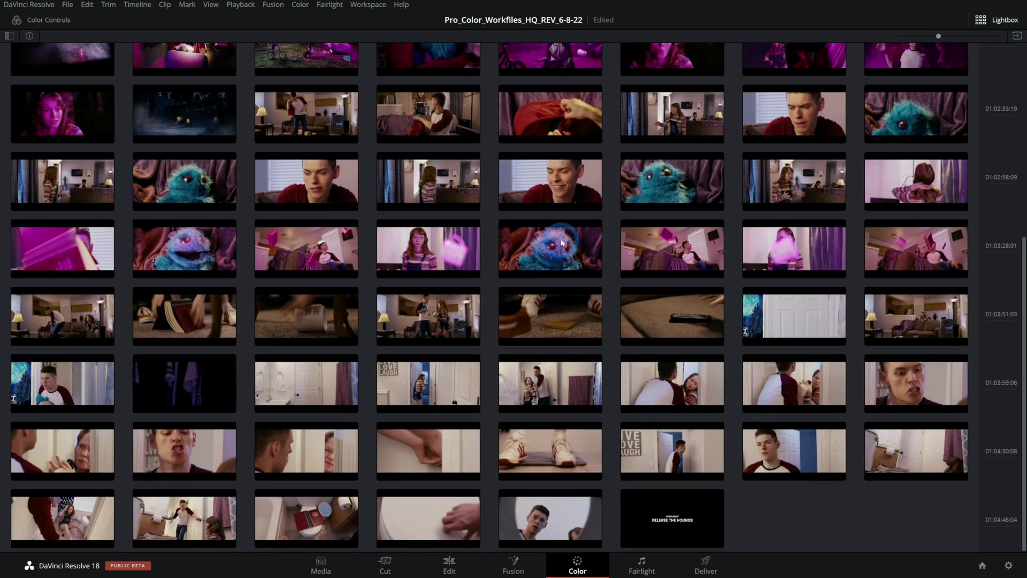
scroll(564, 246, up, 7)
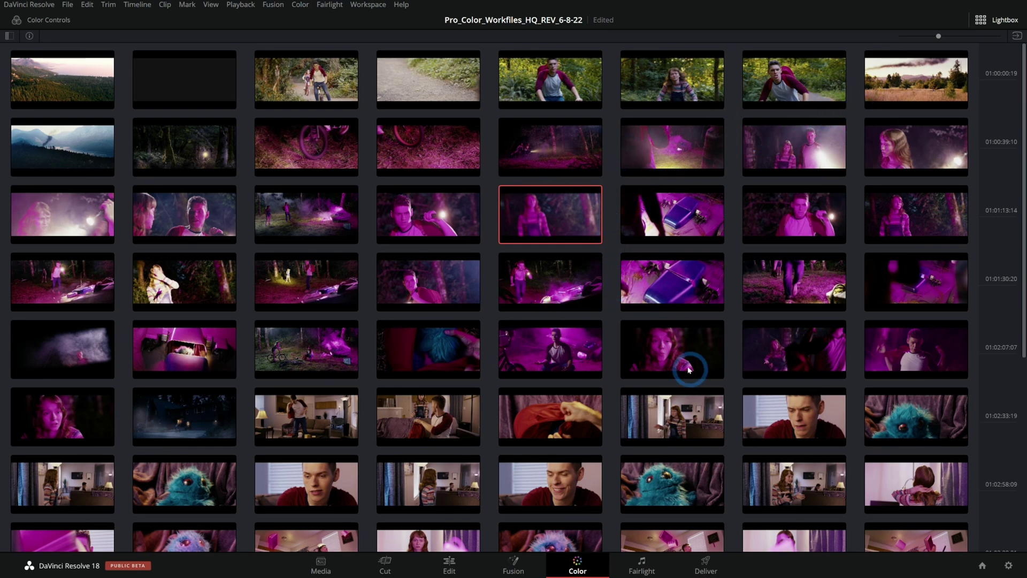
scroll(616, 344, down, 3)
click(689, 322)
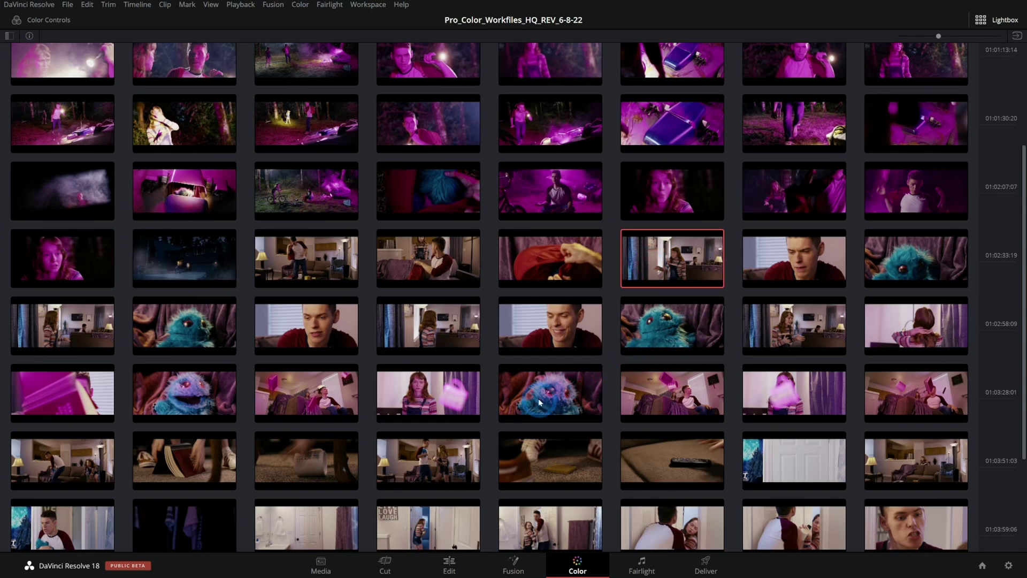
shift+click(447, 405)
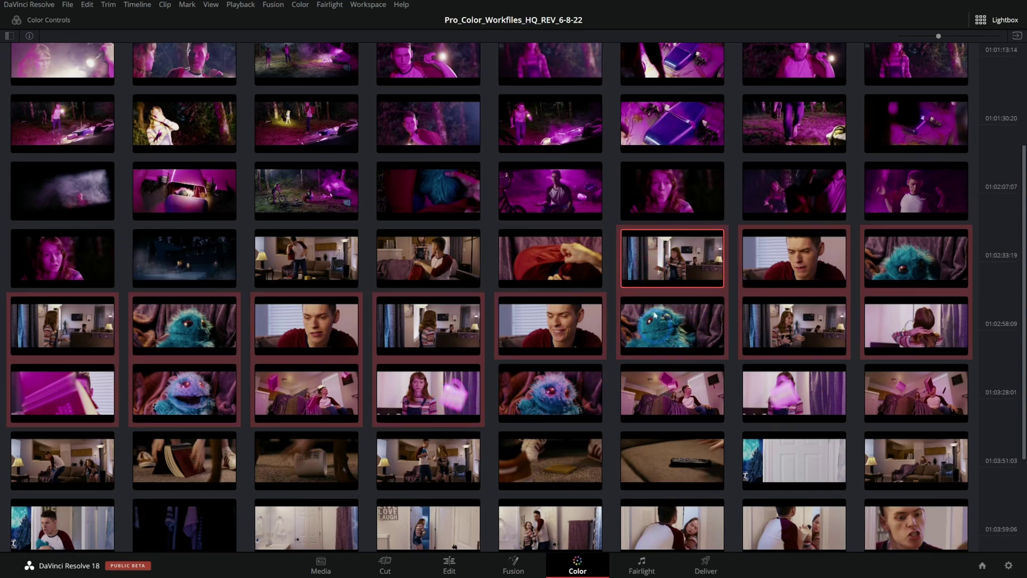
click(751, 261)
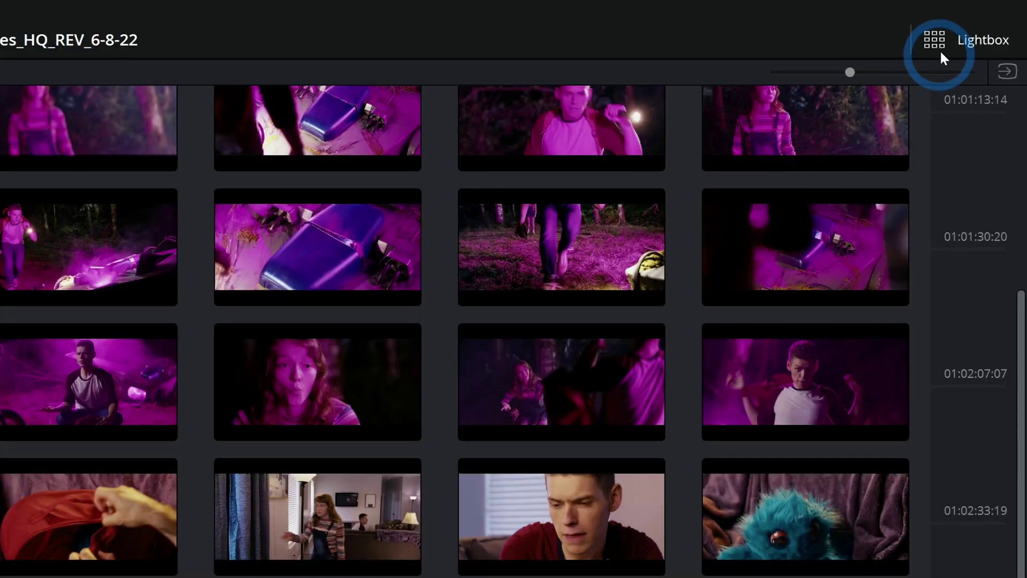
click(948, 40)
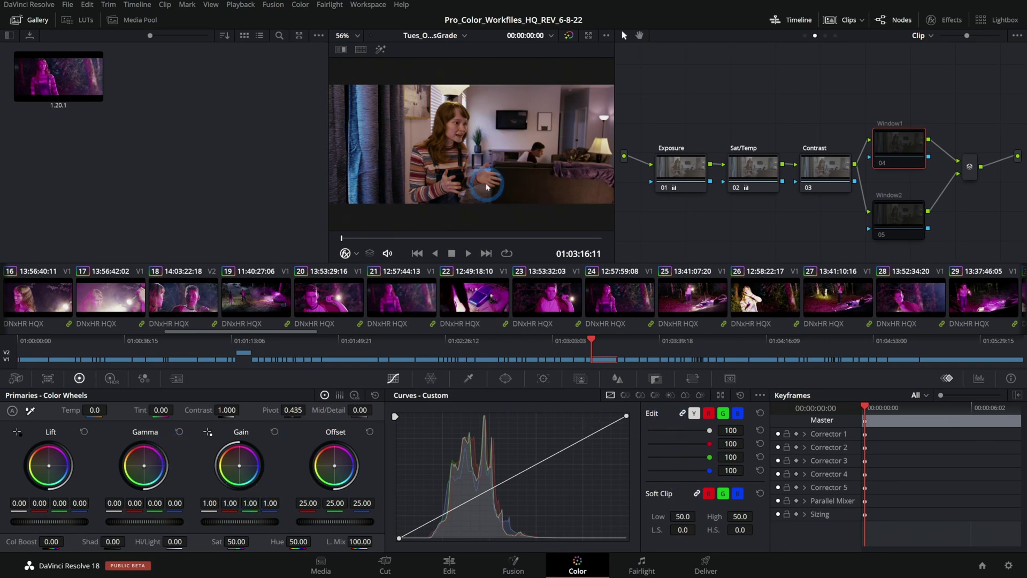
Step: Inspect the Exposure, Sat/Temp and Contrast nodes, then reset all grades and nodes
click(680, 186)
click(739, 171)
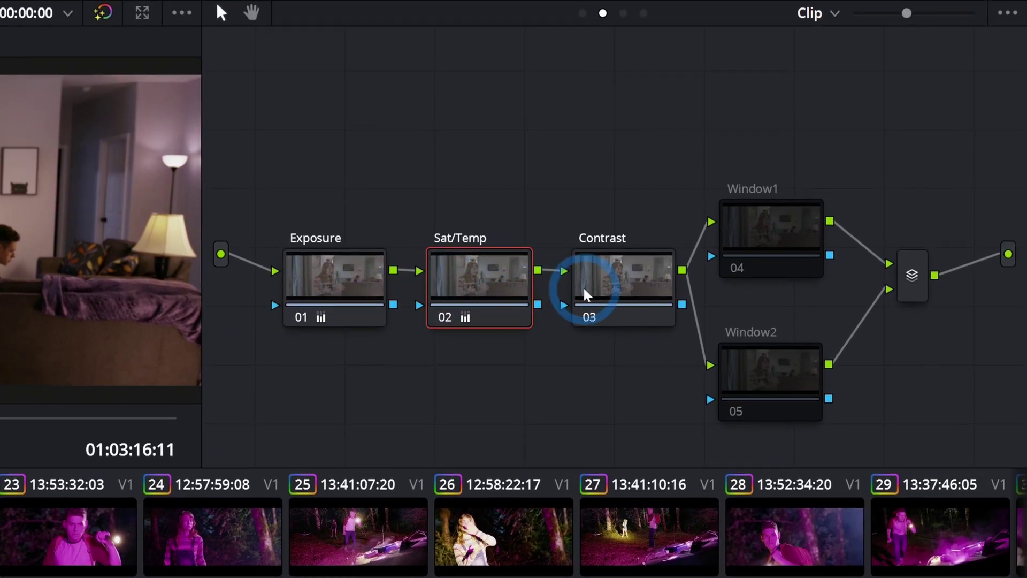
click(584, 289)
click(331, 284)
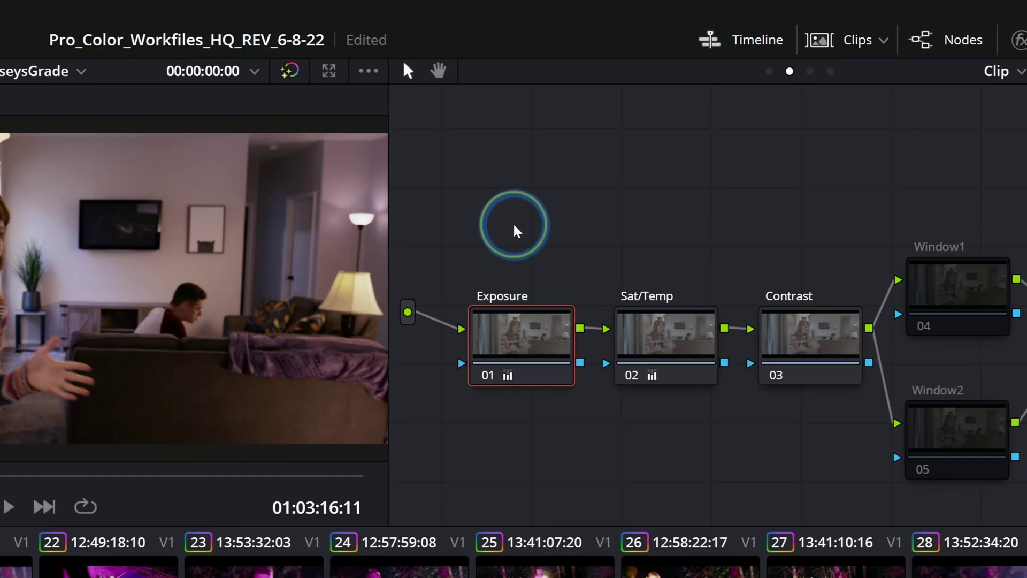
right_click(697, 122)
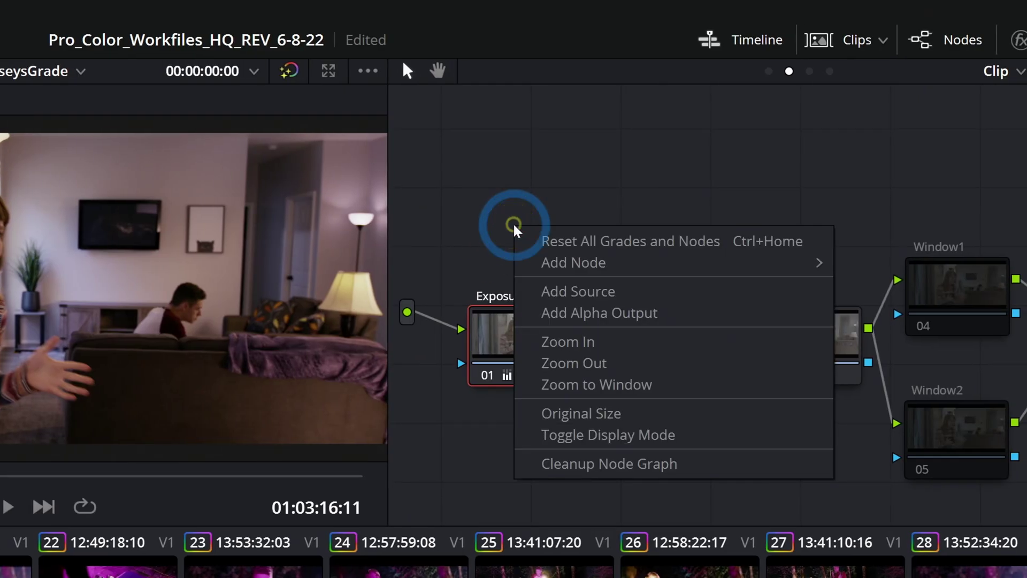
click(519, 241)
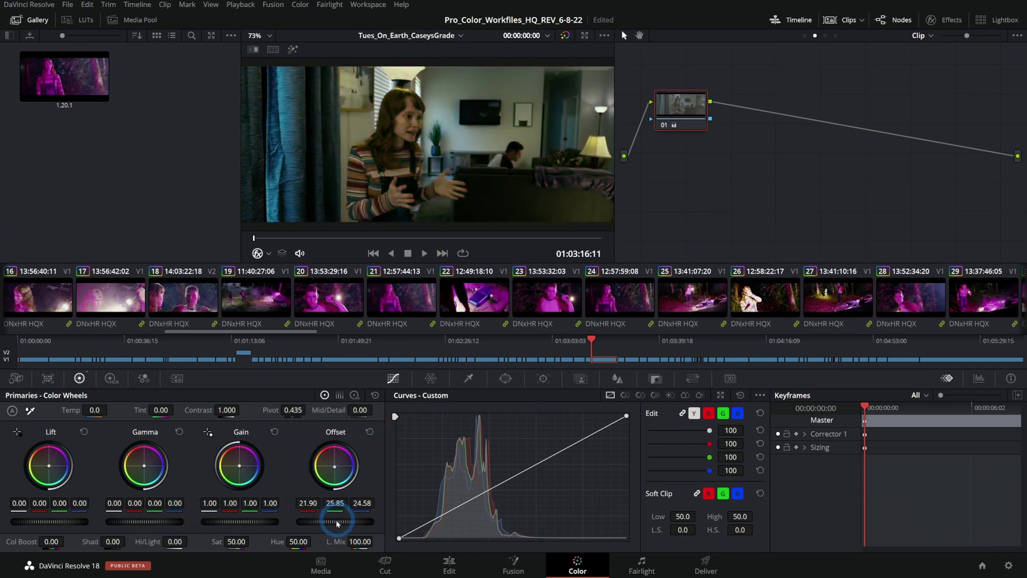
Step: Try Offset, Lift and Gain master adjustments, resetting Offset to 25.00 and Gain to 1.03
drag(339, 520, 412, 510)
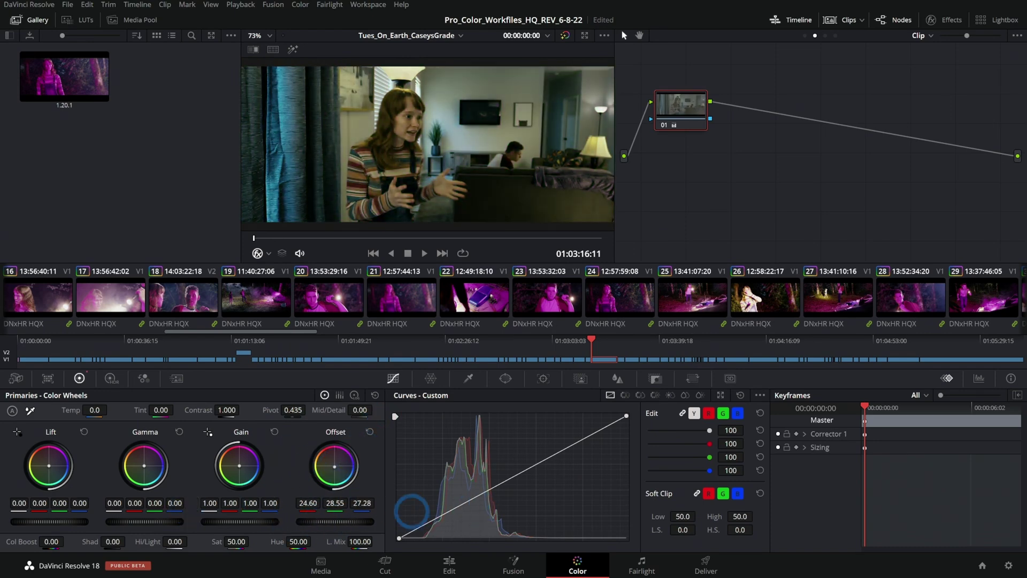
click(370, 432)
drag(59, 521, 91, 519)
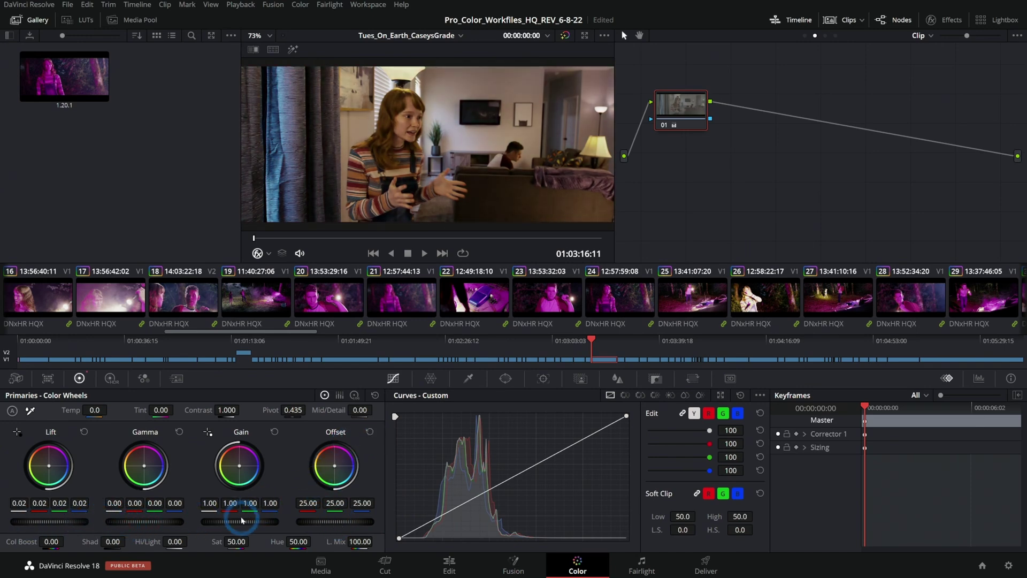
drag(241, 520, 217, 522)
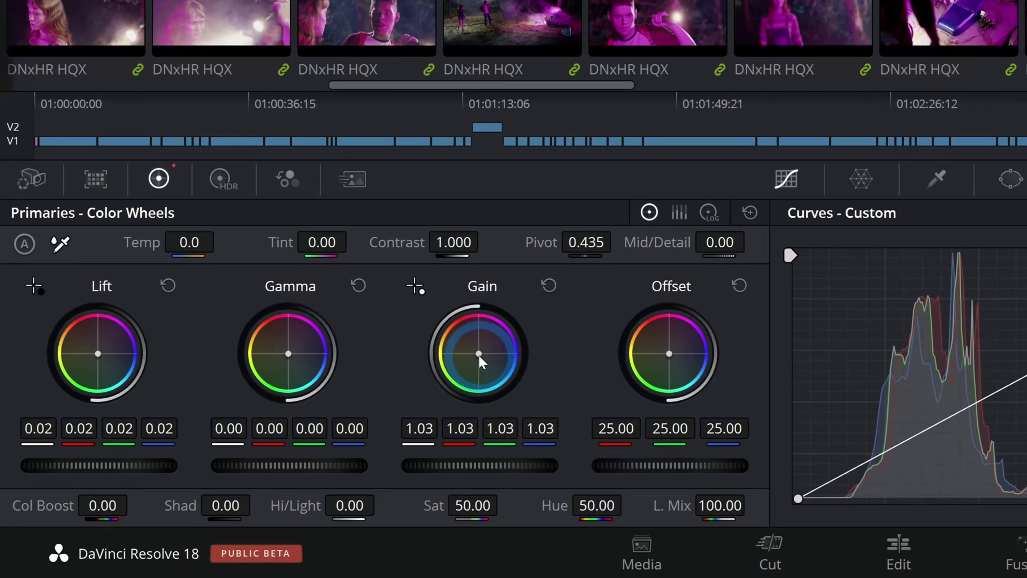
Step: Warm the highlights toward orange, tint the shadows blue, and brighten Offset to 29.70
drag(240, 468, 222, 444)
drag(442, 310, 417, 286)
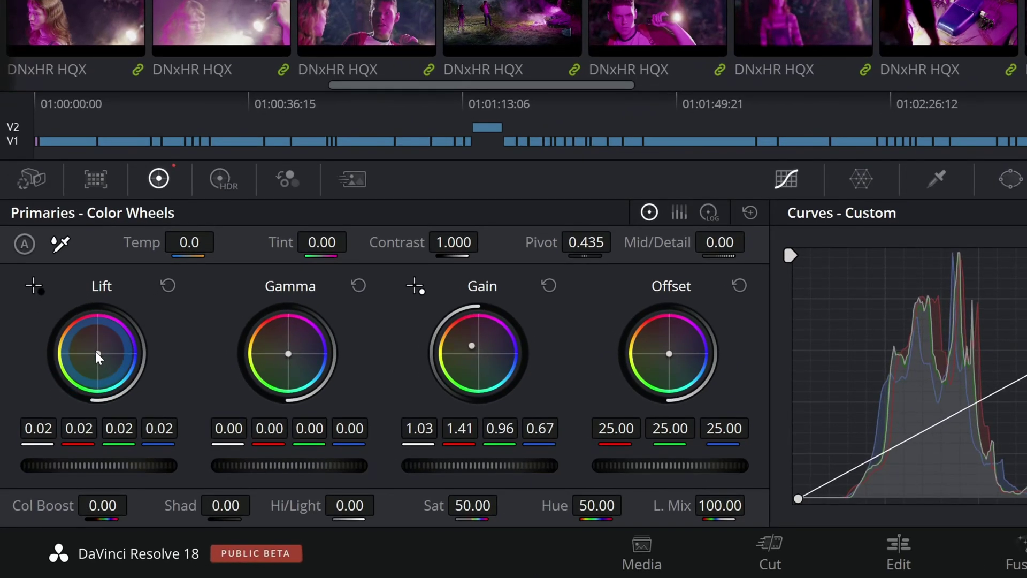
drag(49, 465, 69, 487)
drag(138, 396, 161, 422)
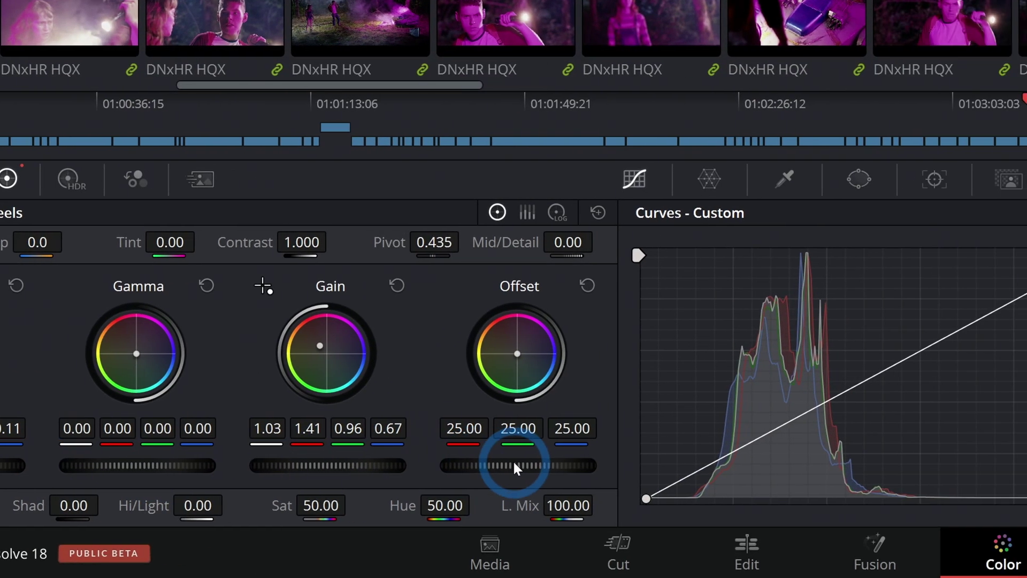
drag(675, 465, 690, 465)
drag(336, 521, 554, 500)
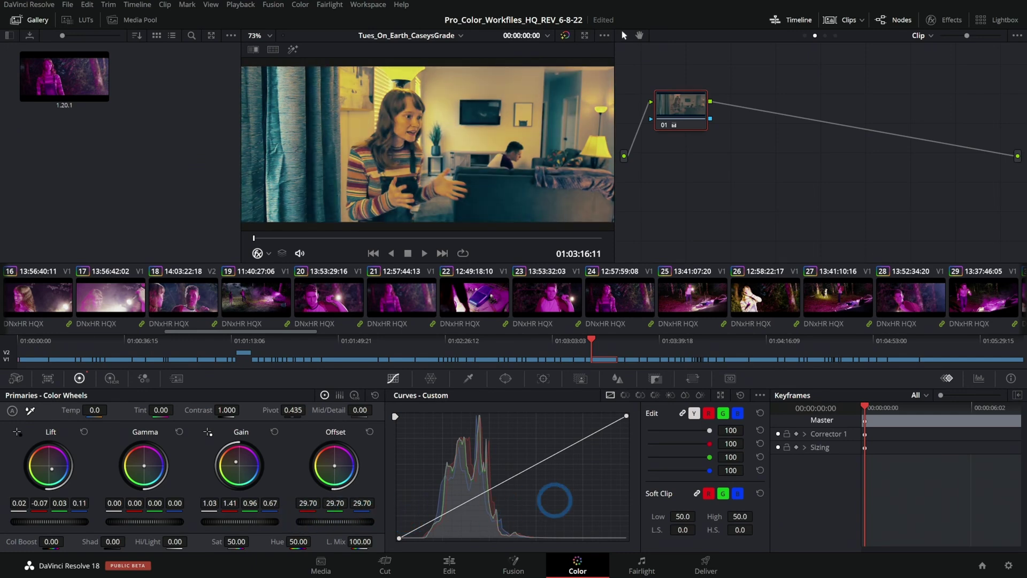
Step: Reset the primary wheels and settle near neutral: Lift 0.01, Gamma 0.02, Gain 1.00
key(shift+Home)
mouse_move(230, 518)
mouse_down()
mouse_move(252, 517)
mouse_move(241, 514)
mouse_up()
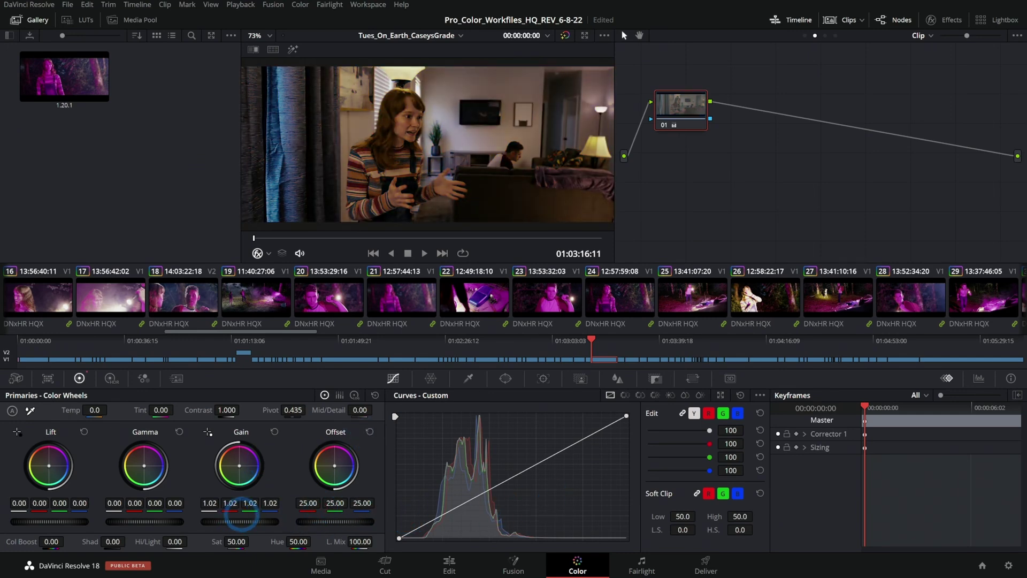
drag(140, 527, 161, 522)
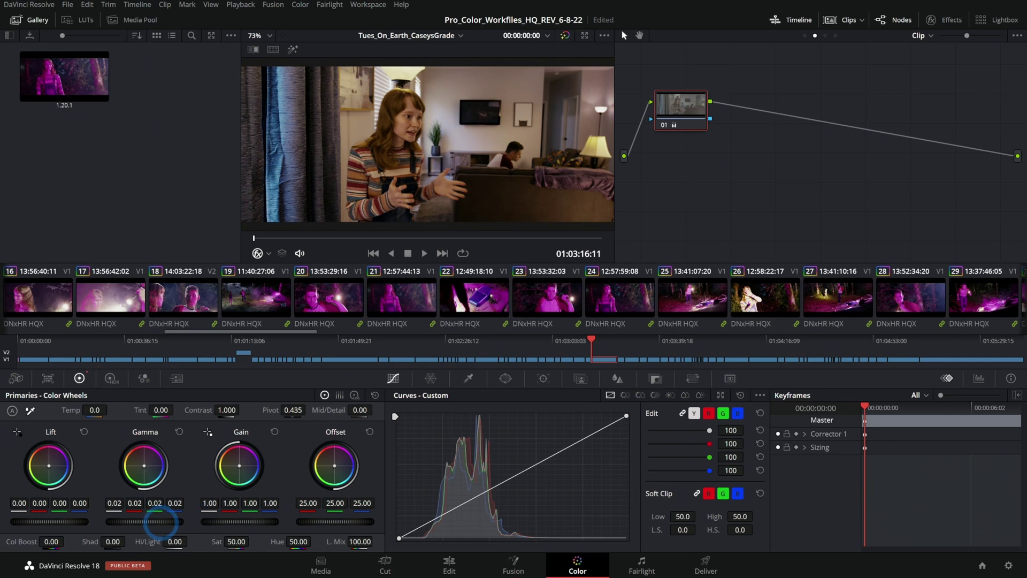
drag(47, 524, 54, 521)
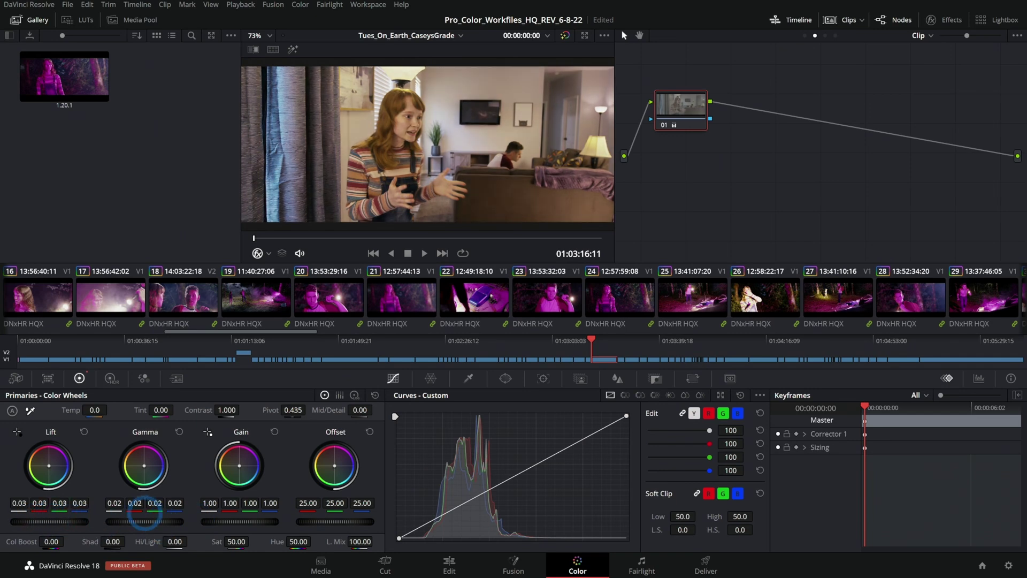
drag(128, 522, 81, 520)
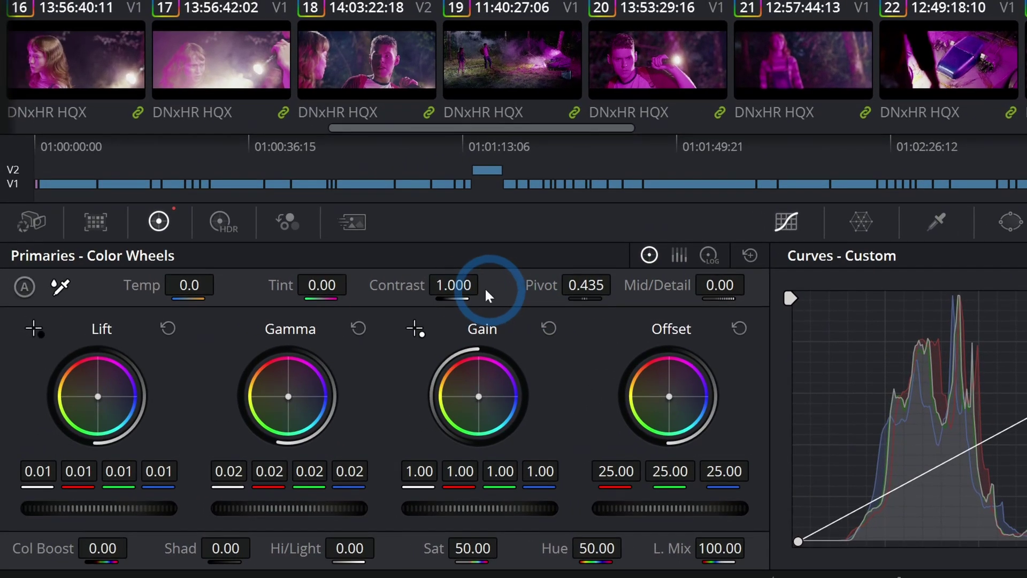
drag(340, 286, 364, 286)
mouse_move(472, 286)
mouse_down()
mouse_move(548, 285)
mouse_move(471, 290)
mouse_up()
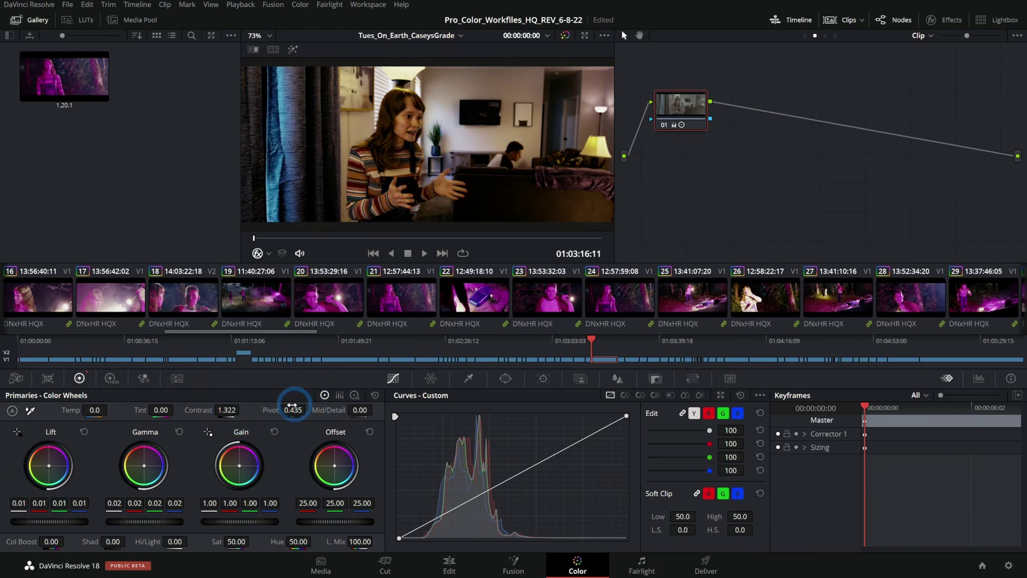
drag(237, 410, 217, 415)
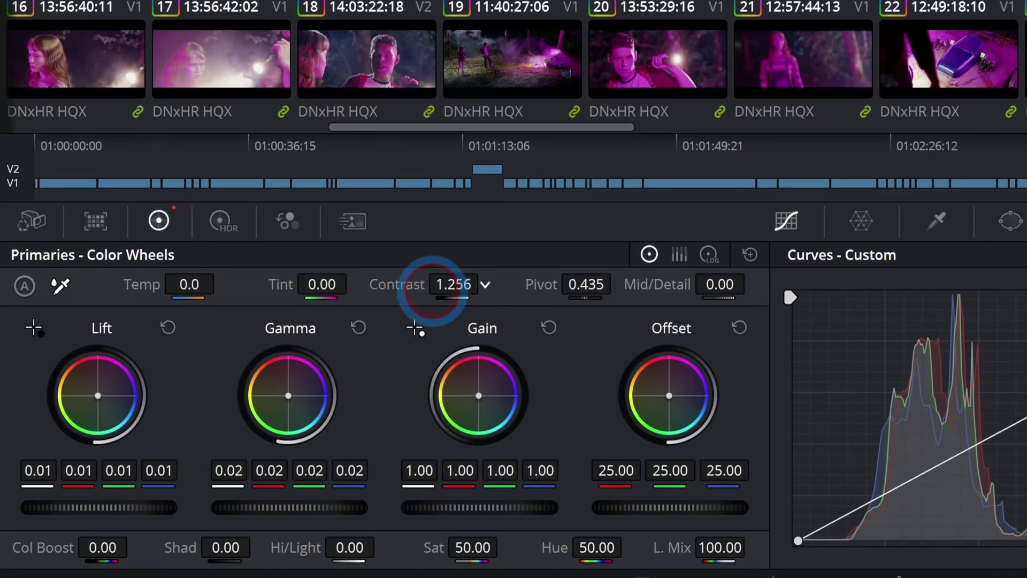
drag(433, 291, 167, 304)
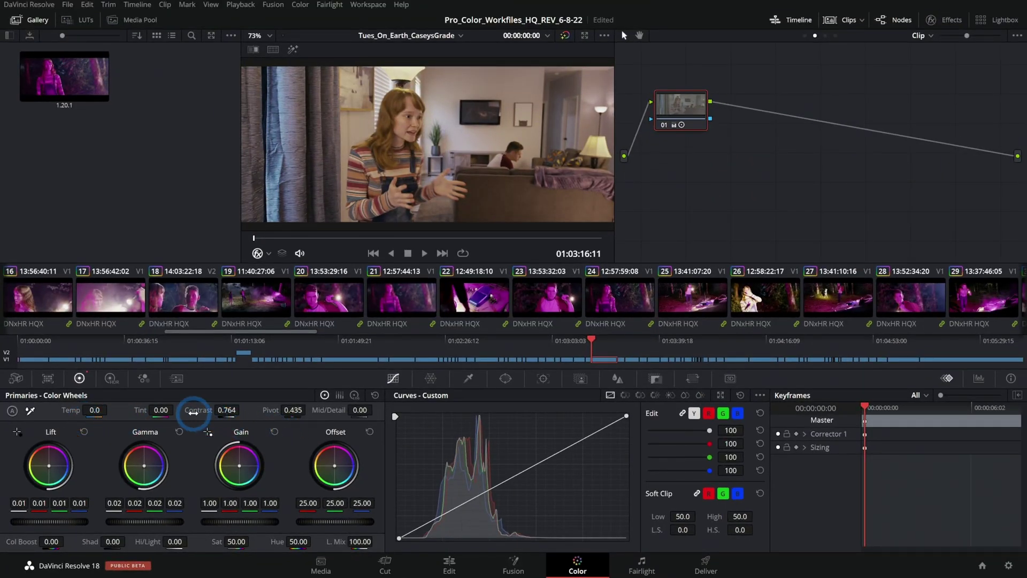
double_click(193, 411)
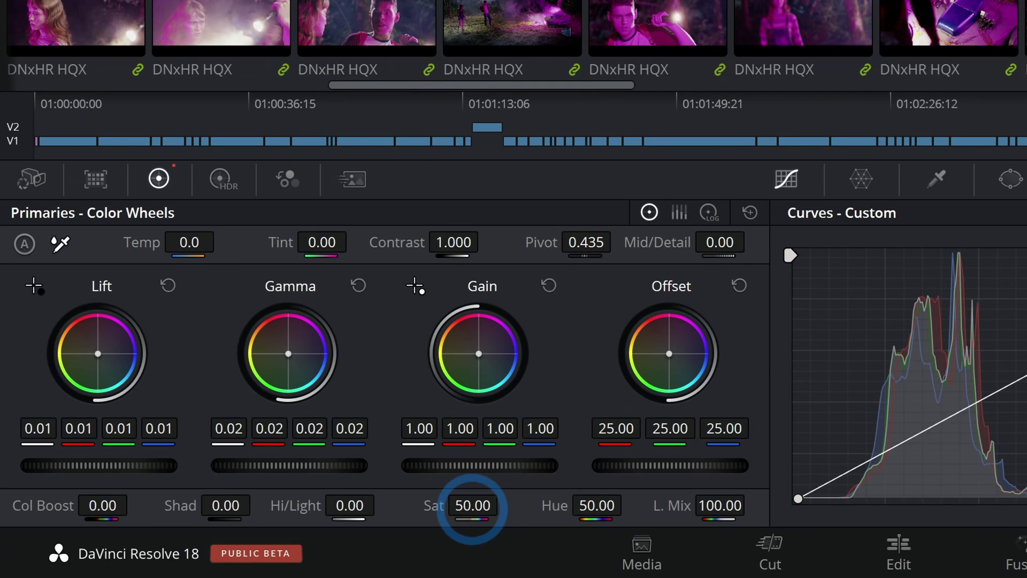
drag(235, 541, 280, 540)
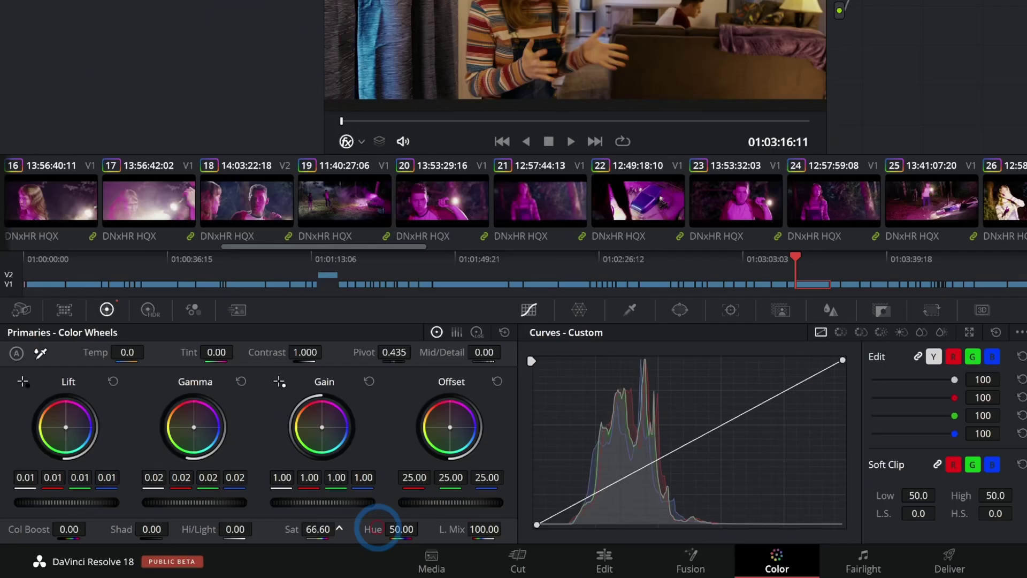
drag(377, 530, 436, 520)
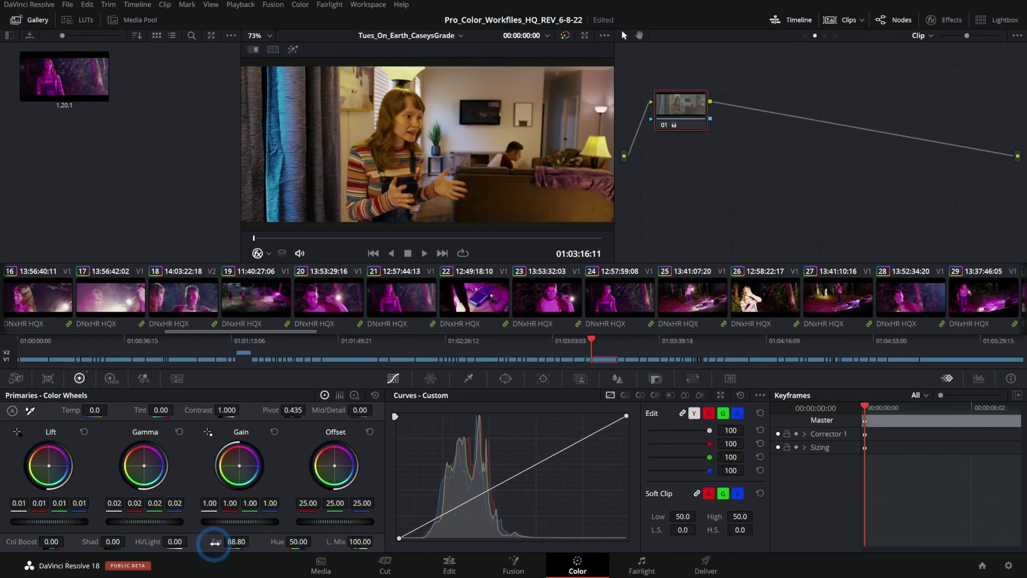
double_click(215, 541)
drag(277, 541, 315, 541)
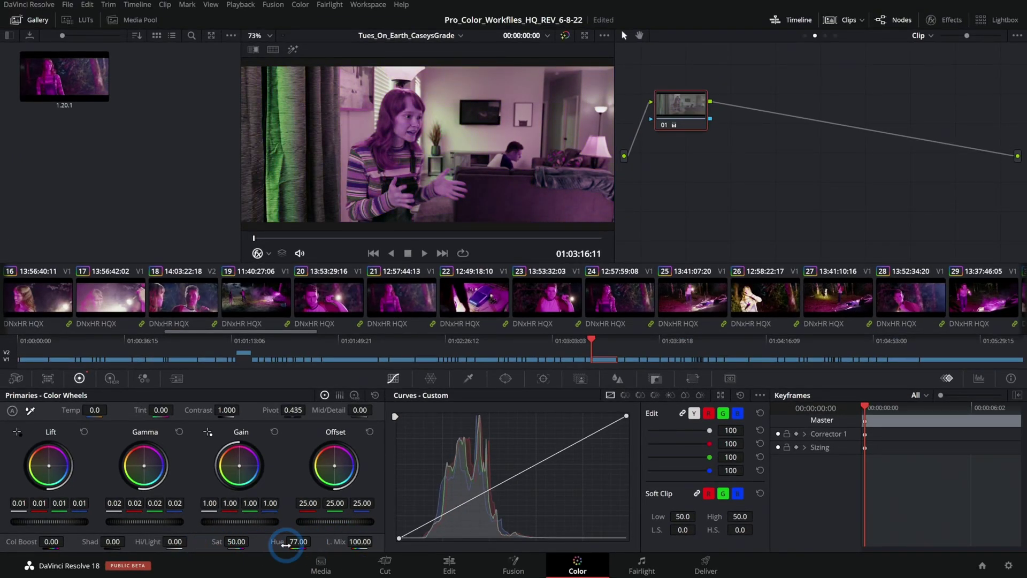
double_click(286, 543)
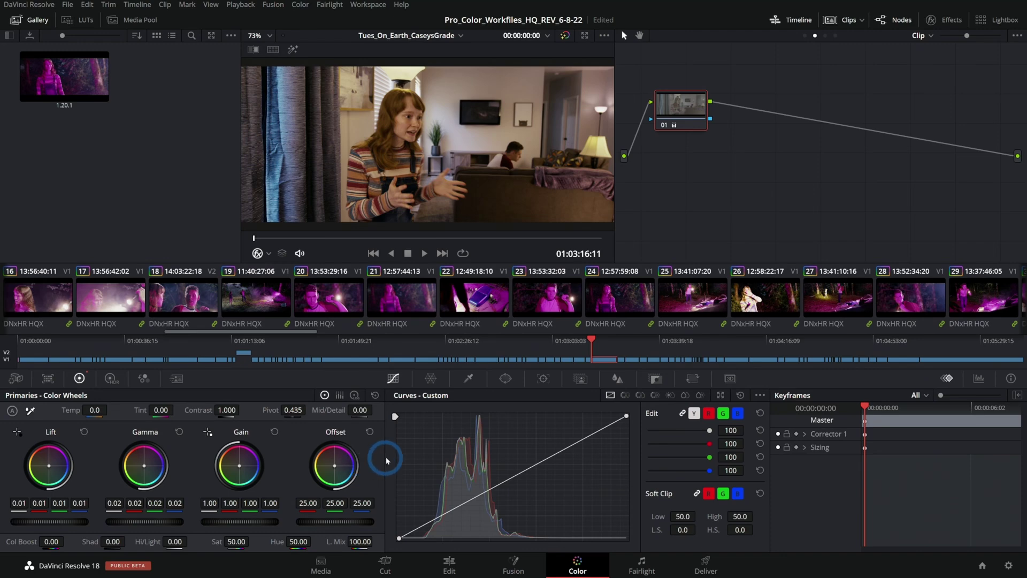
Step: Experiment with a mid curve point, then move the white and black points
click(568, 453)
drag(558, 458, 552, 447)
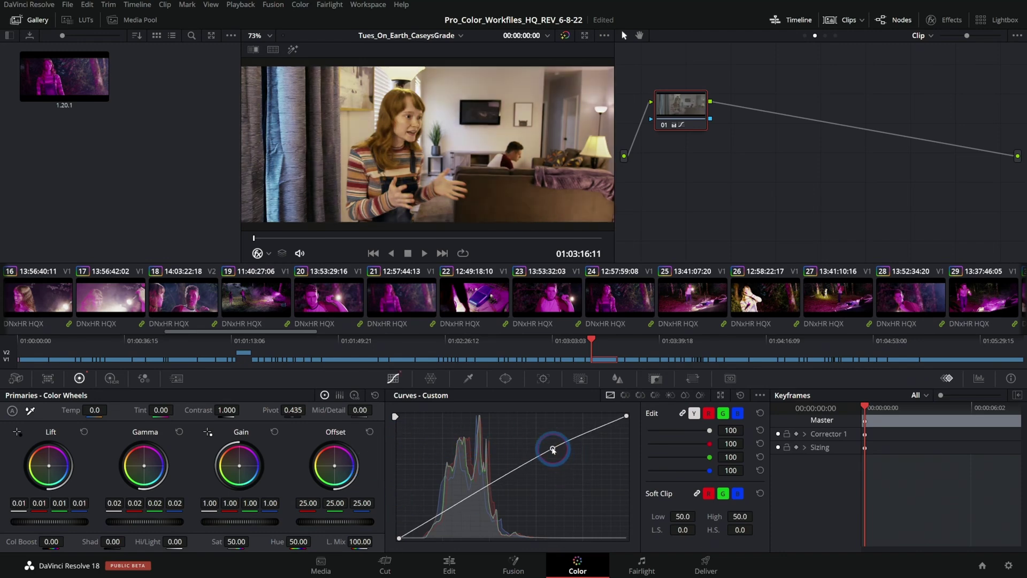
right_click(552, 446)
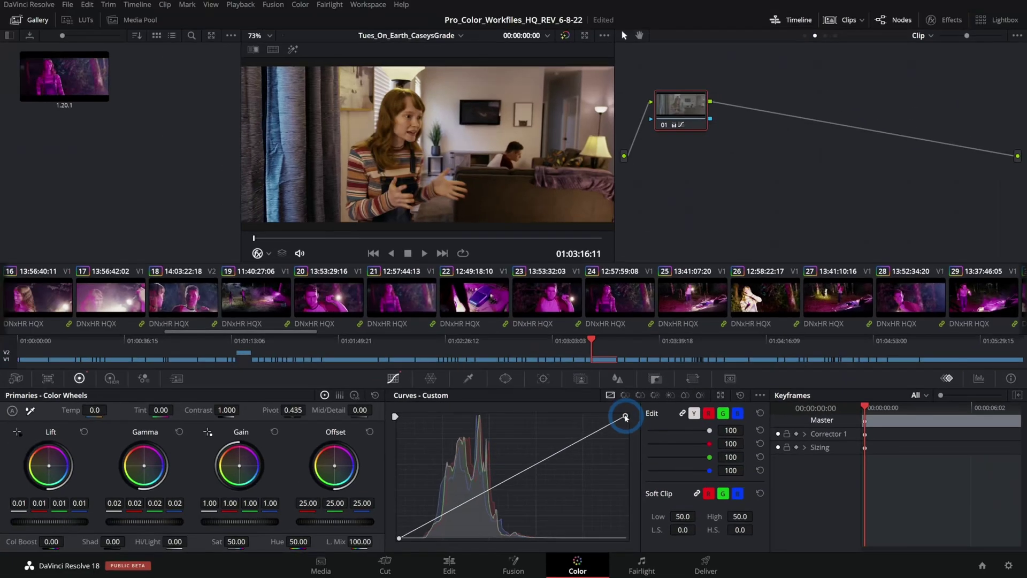
mouse_move(625, 417)
mouse_down()
mouse_move(539, 404)
mouse_move(636, 401)
mouse_up()
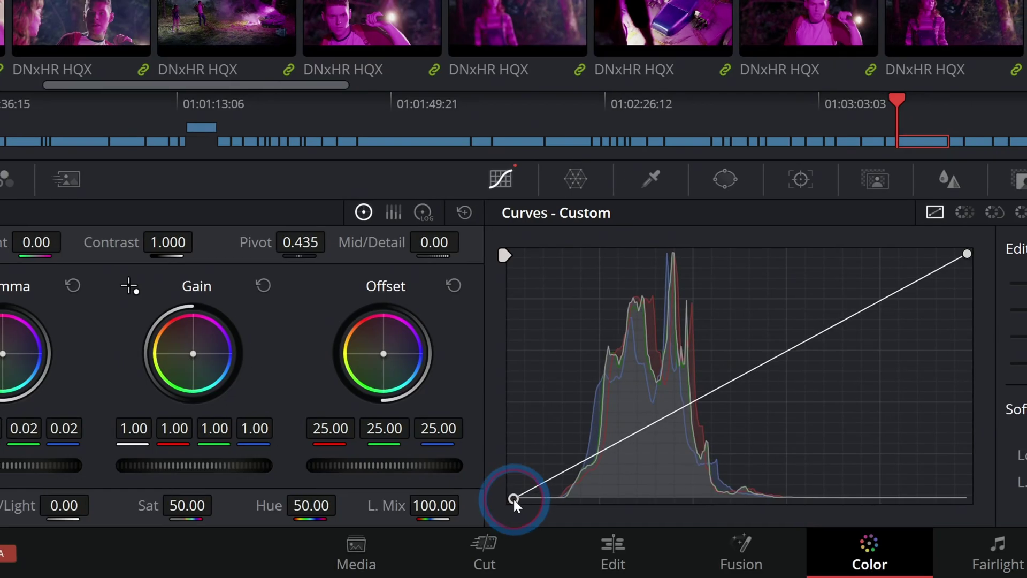
drag(513, 499, 515, 503)
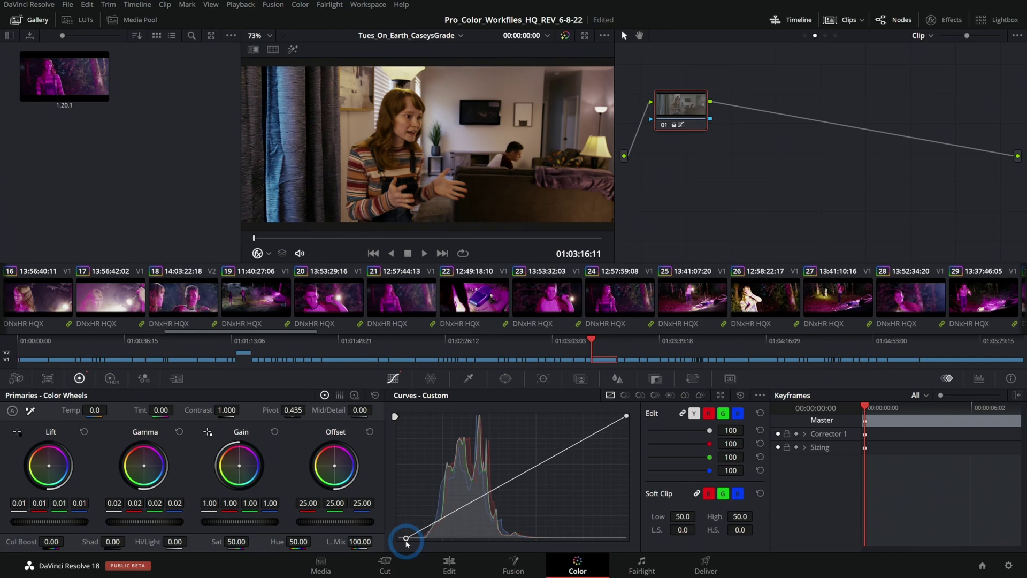
drag(406, 542, 360, 545)
Step: Build an S-curve with three points: lift the middle and upper ones, pull the lower one down
click(502, 476)
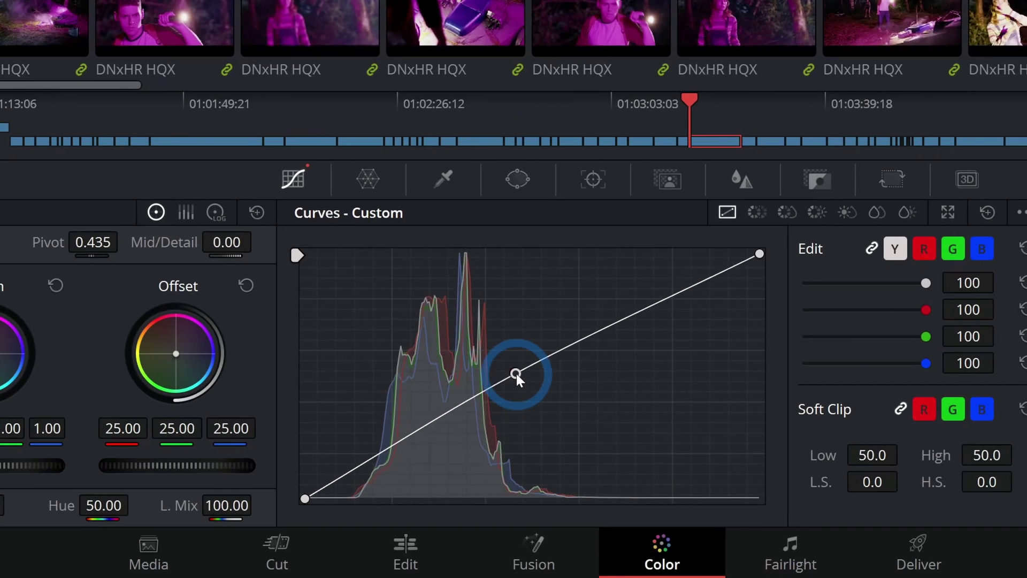
mouse_move(516, 374)
mouse_down()
mouse_move(512, 390)
mouse_move(524, 360)
mouse_up()
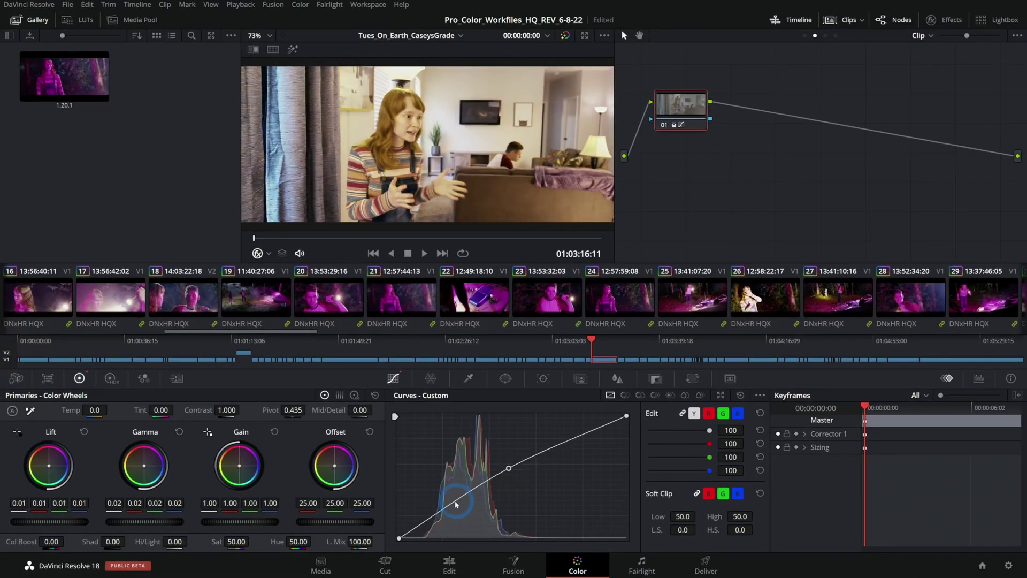
drag(456, 504, 454, 508)
drag(556, 454, 553, 436)
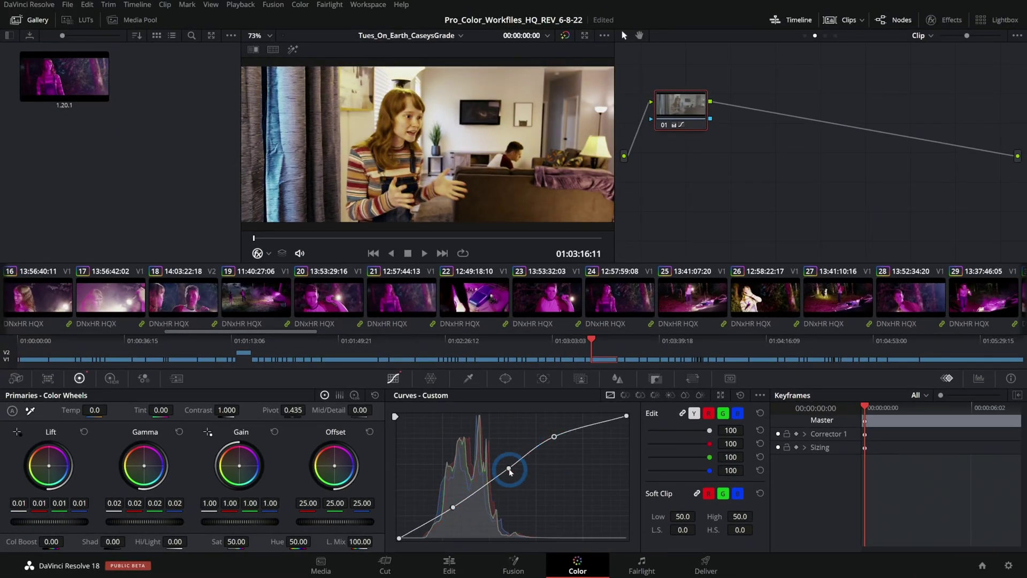
drag(453, 507, 450, 516)
click(468, 185)
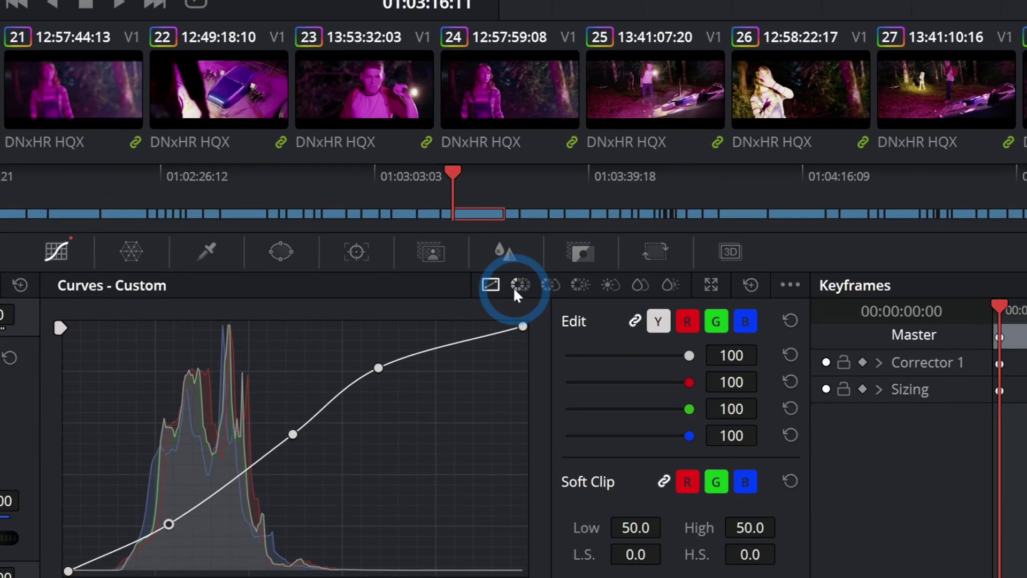
click(517, 288)
click(546, 288)
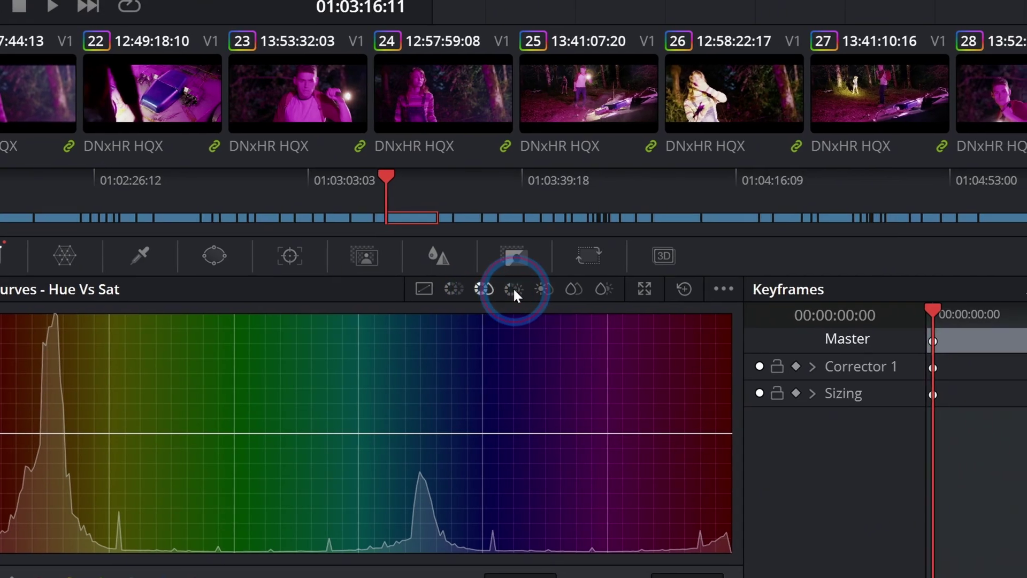
click(578, 287)
click(434, 289)
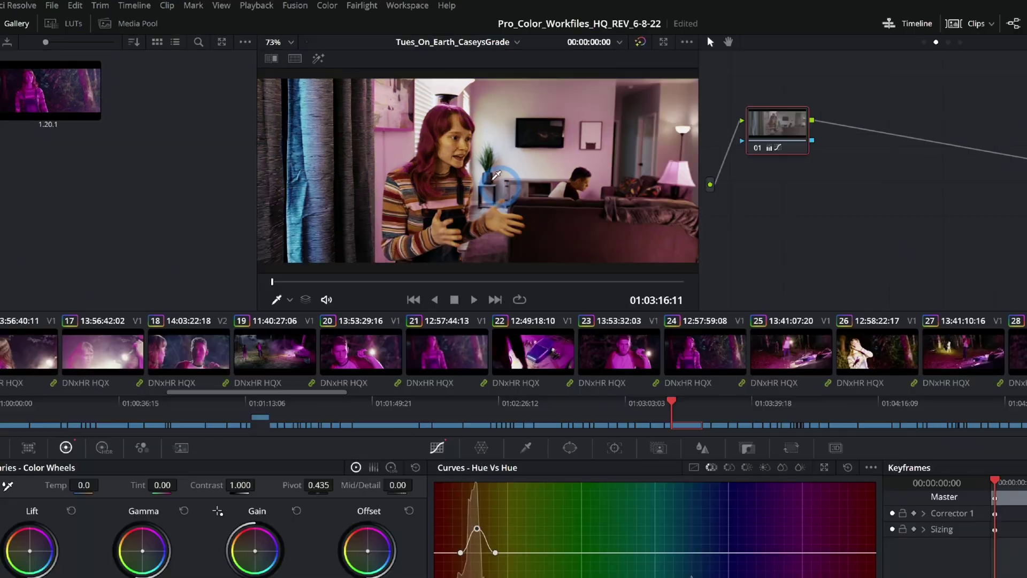
click(420, 88)
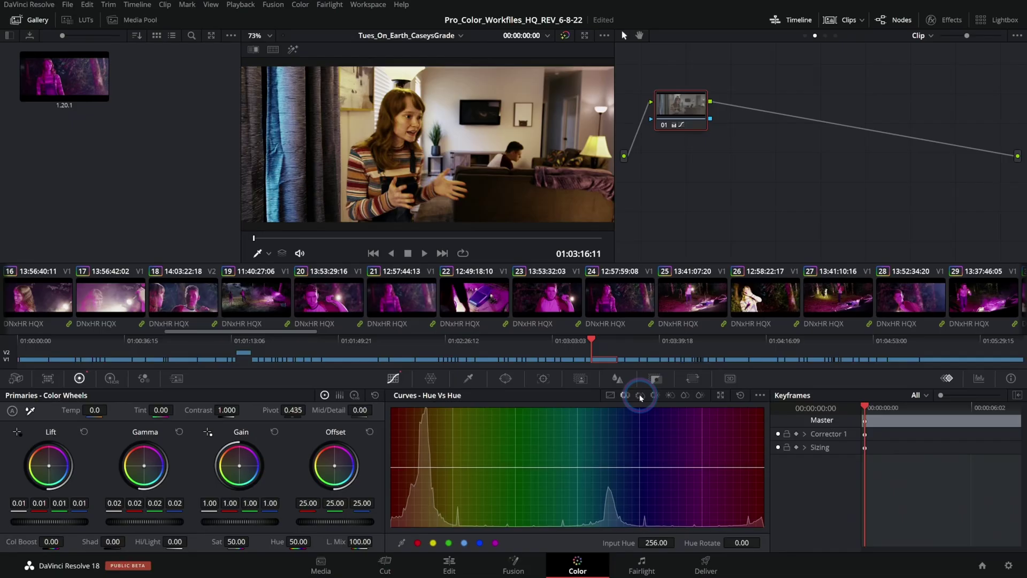
click(637, 394)
click(529, 293)
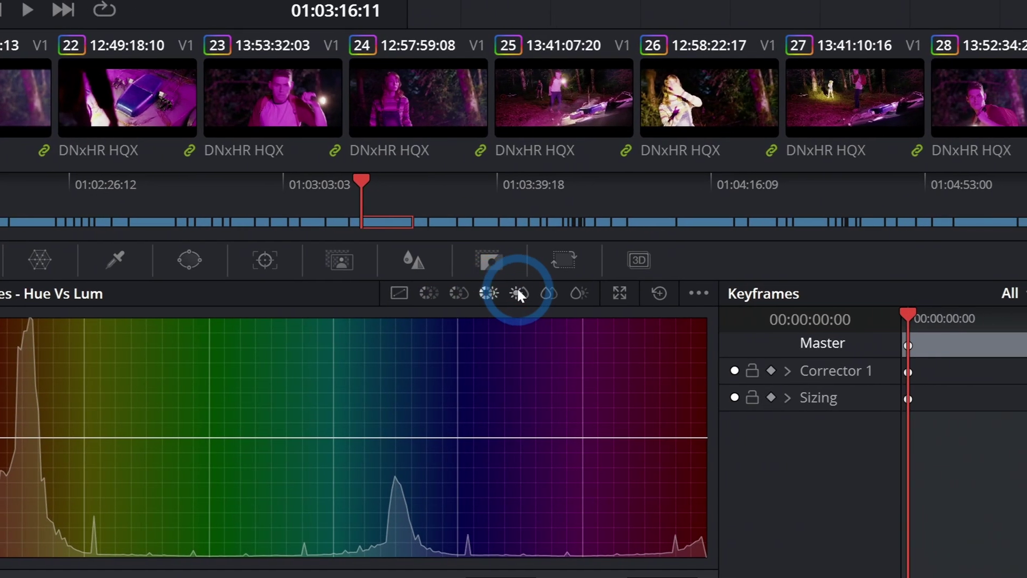
click(559, 293)
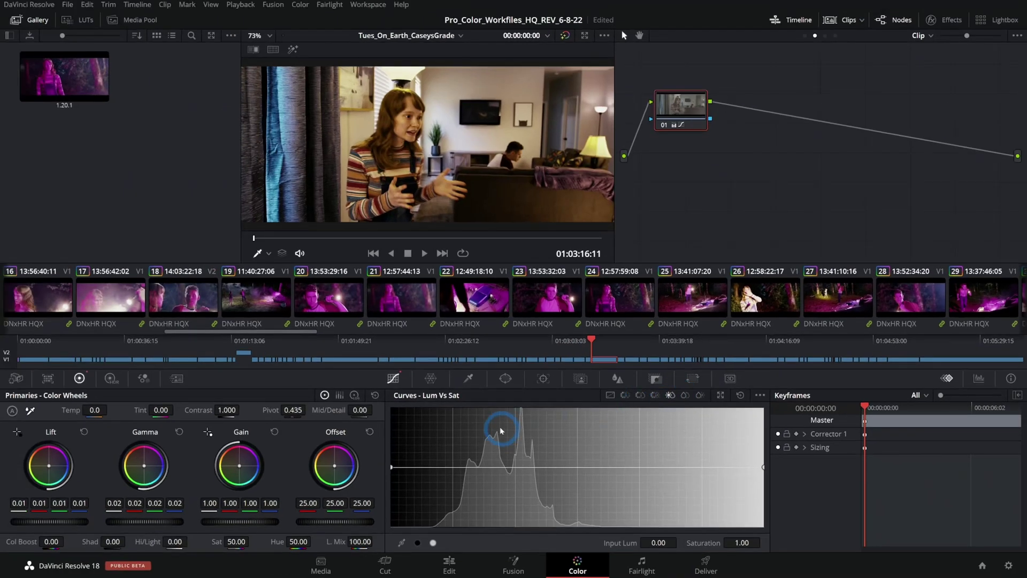
click(373, 292)
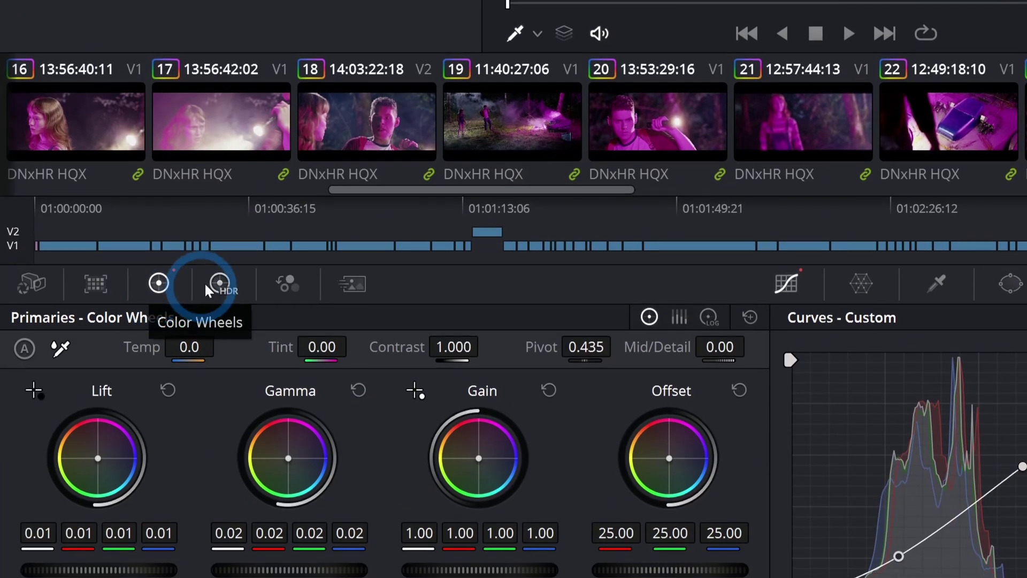
click(214, 285)
click(284, 289)
click(348, 290)
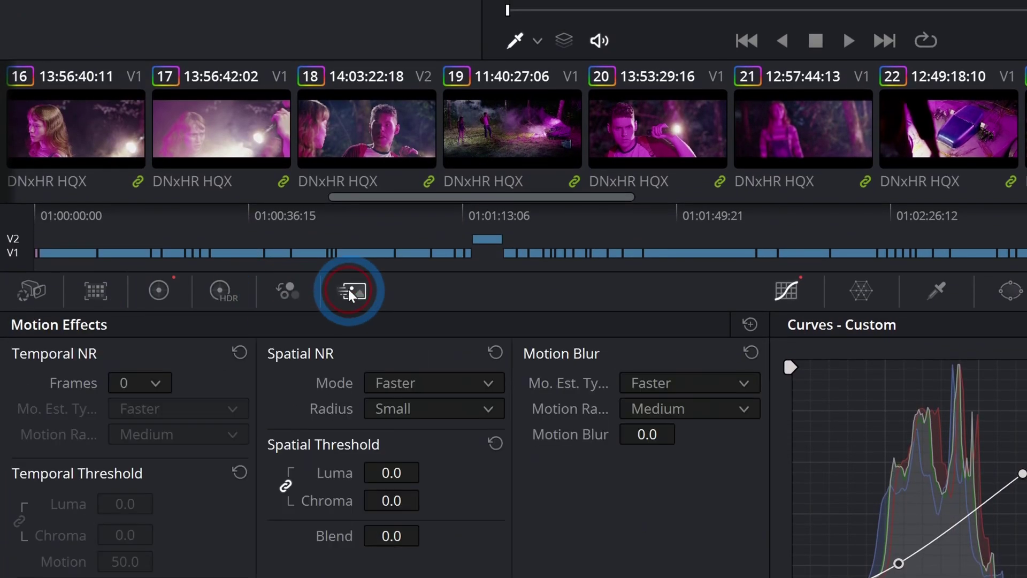
click(229, 292)
click(96, 289)
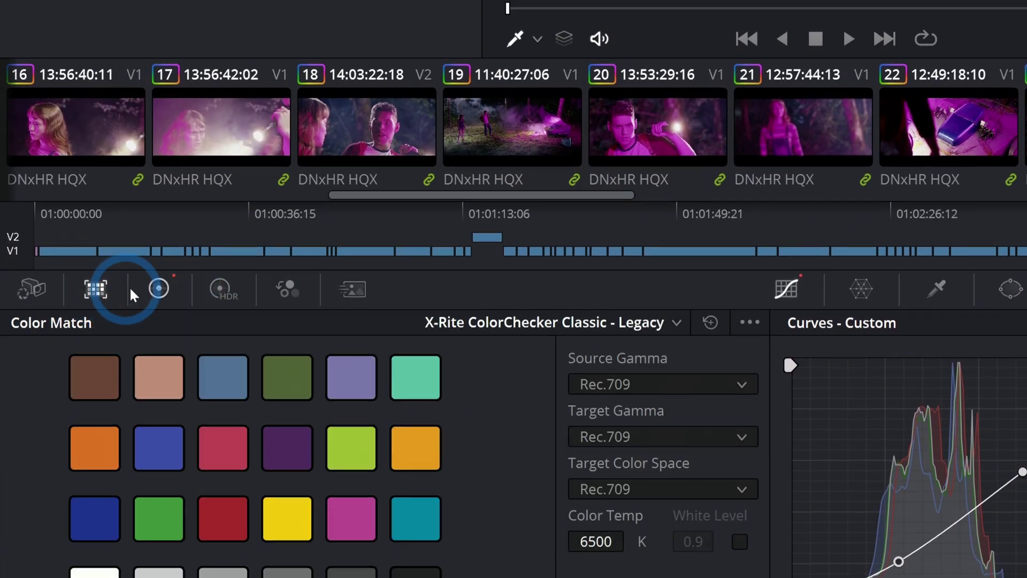
click(155, 291)
click(41, 289)
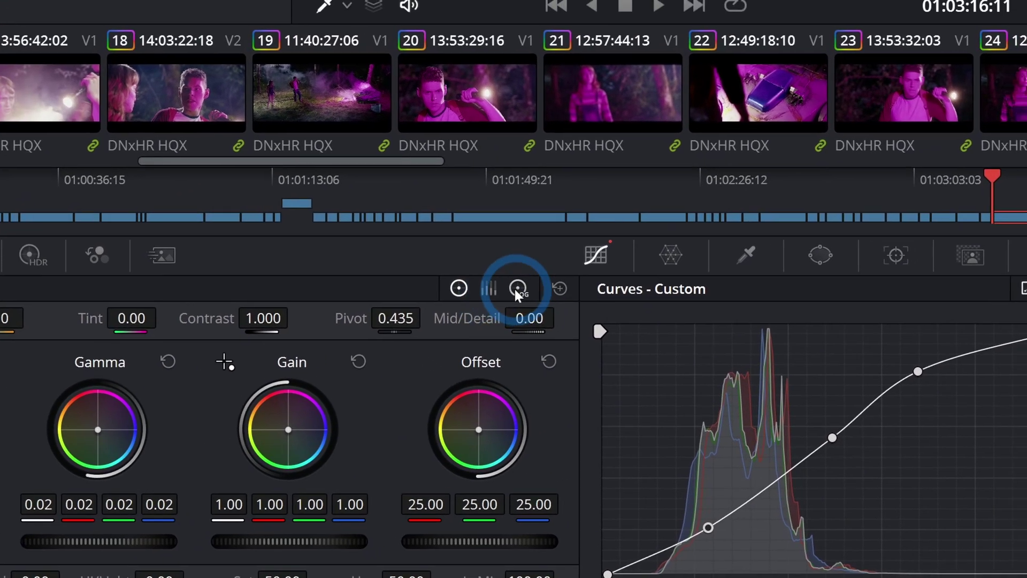
Step: In Log wheels, tint Highlights toward red-yellow and narrow the highlight range
click(709, 212)
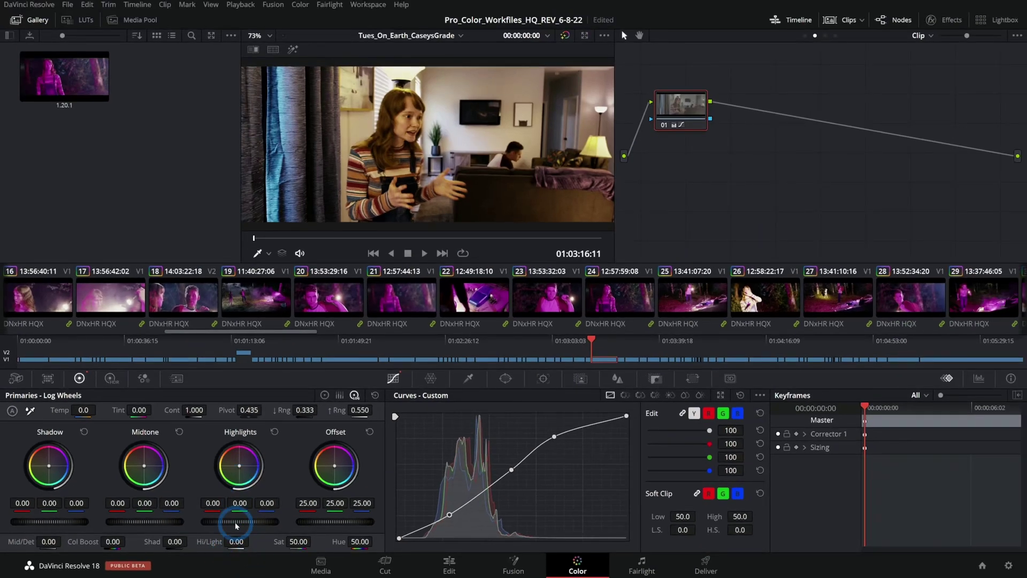
drag(242, 472, 180, 371)
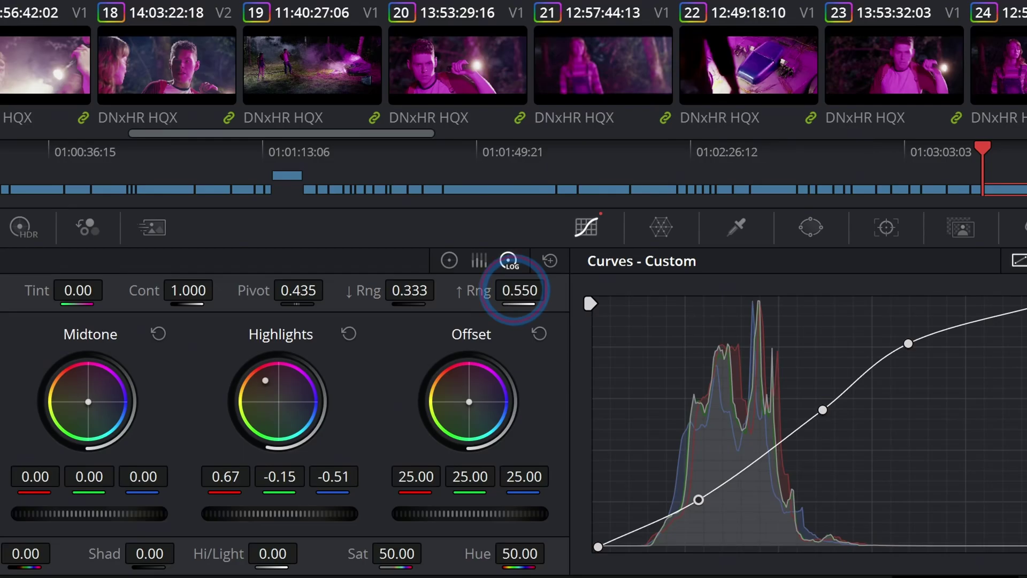
drag(514, 291, 434, 303)
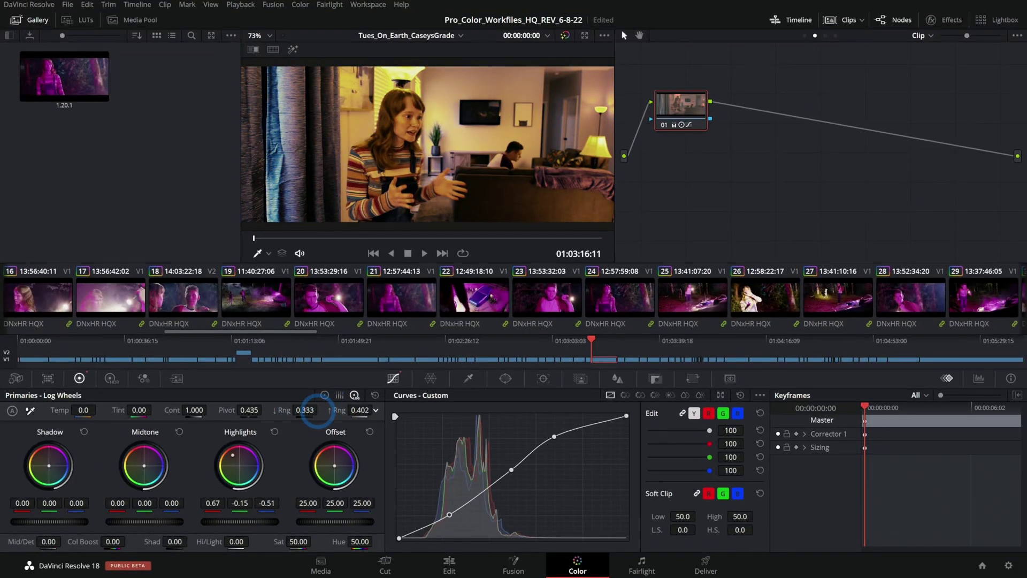
drag(316, 415, 305, 411)
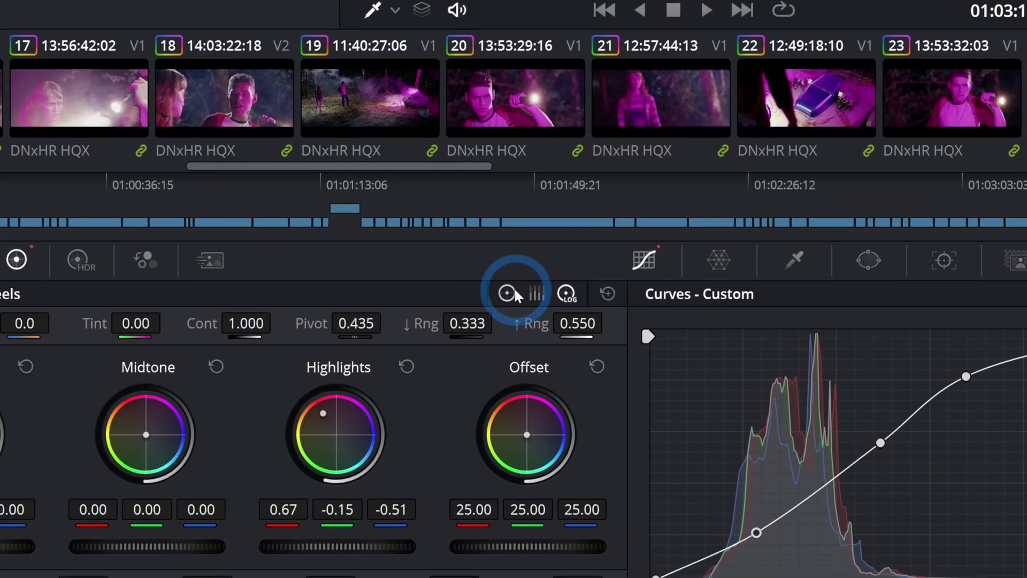
Step: Back in Color Wheels, shift Gain toward red to 1.00, 1.17, 0.95, 0.92
click(325, 395)
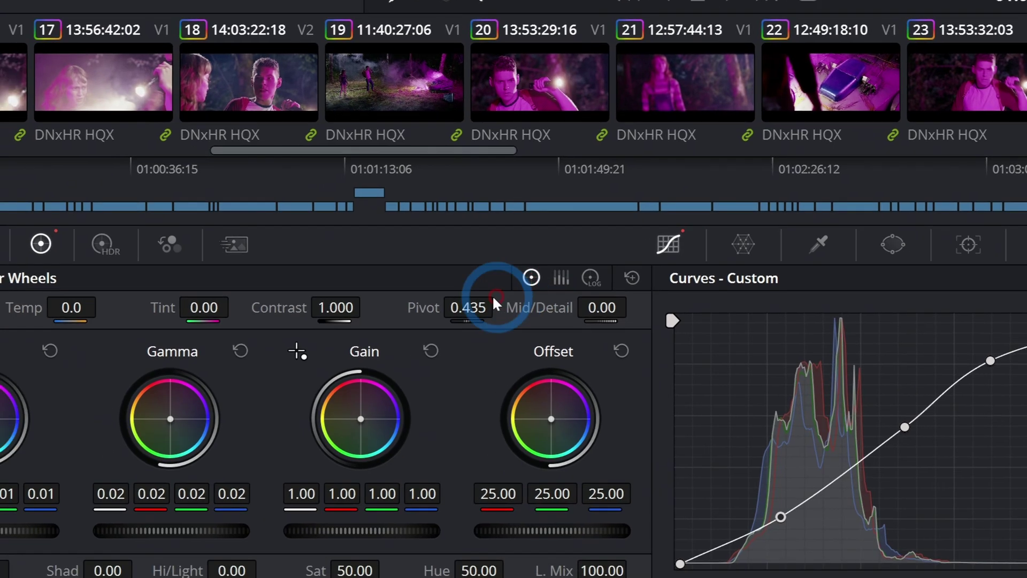
drag(496, 301, 503, 358)
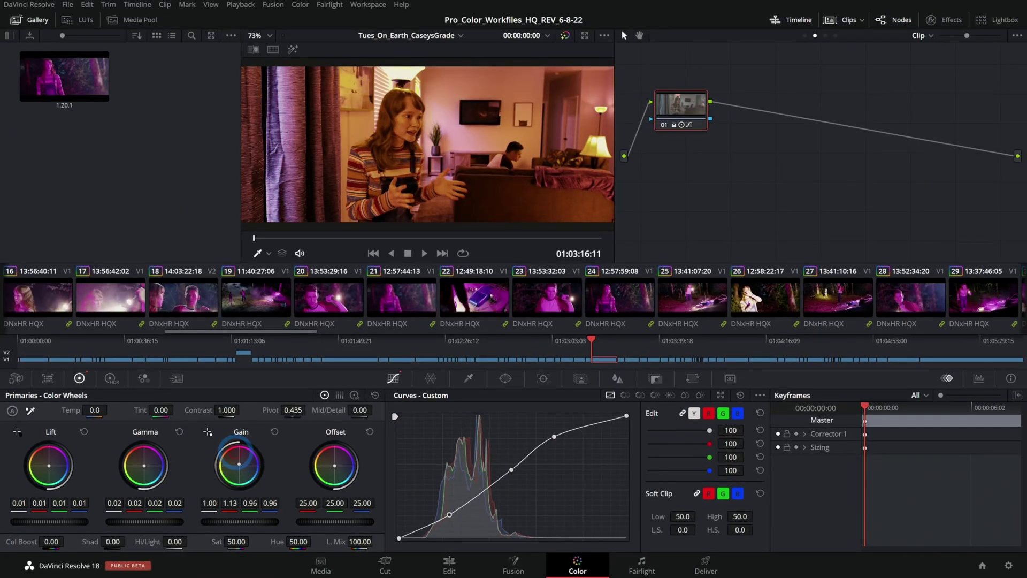
drag(241, 466, 238, 462)
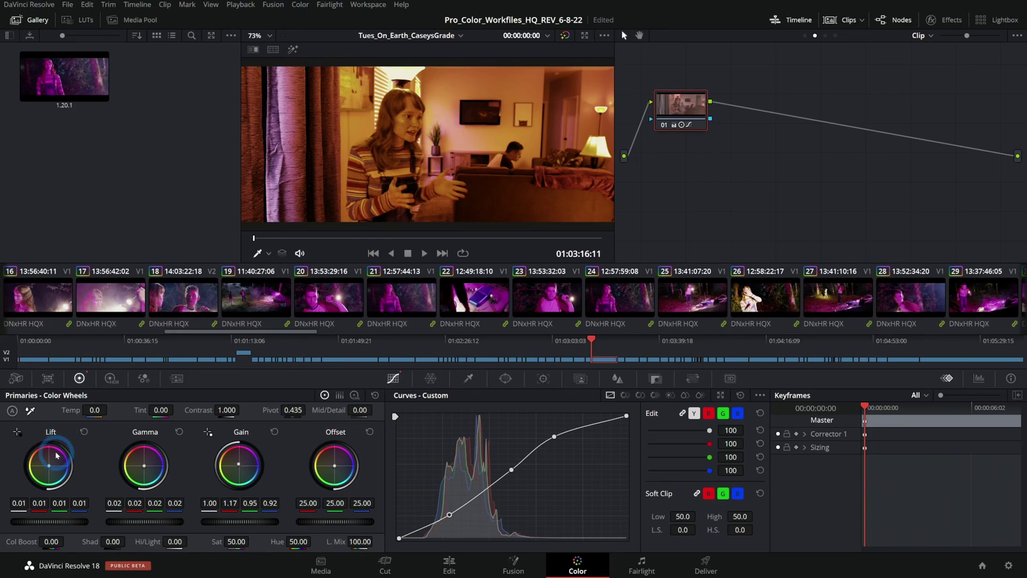
Step: Open the HDR wheels, preview the Specular zone's range, then return to the Black, Dark and Shadow zones
click(112, 380)
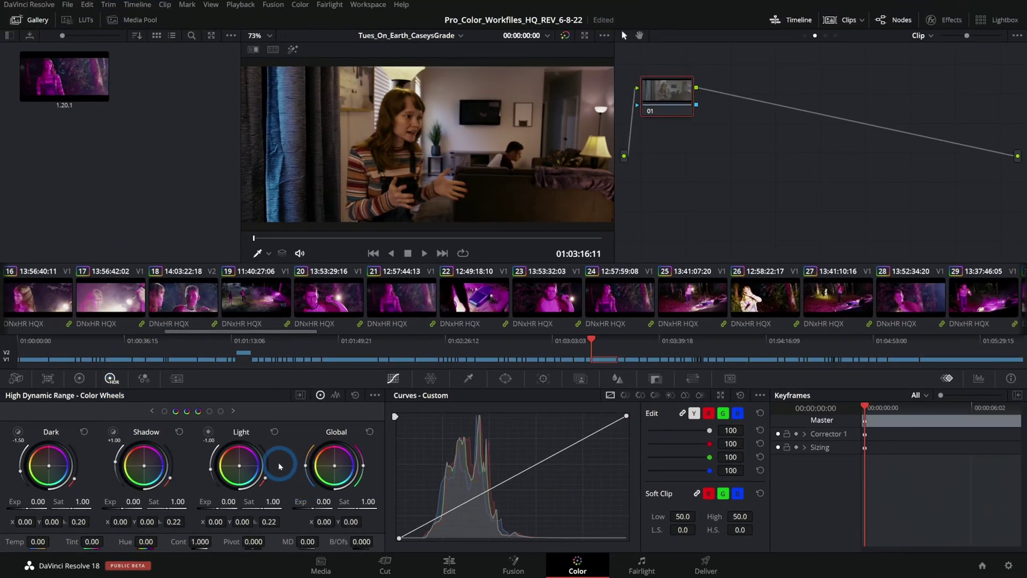
click(210, 412)
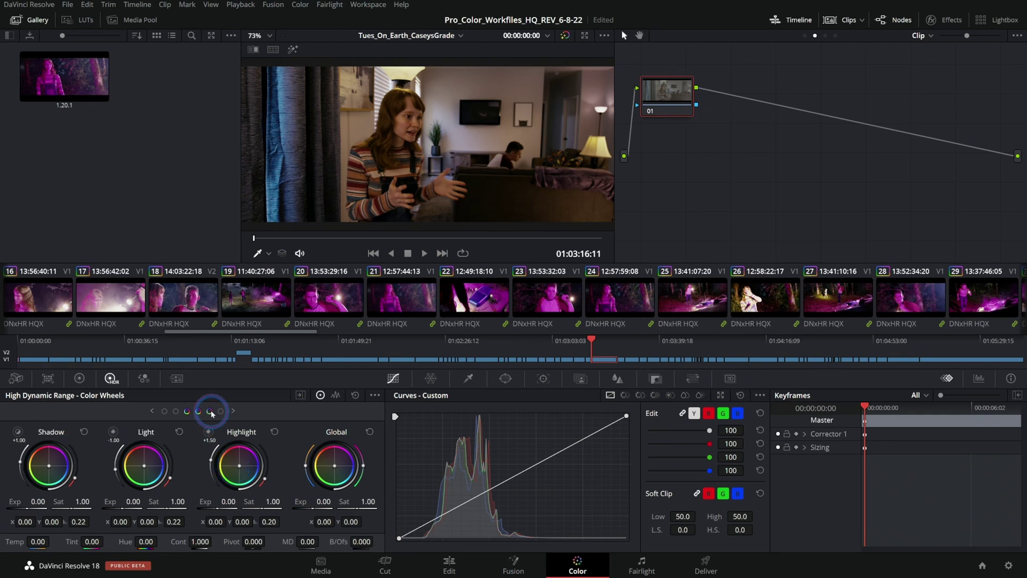
click(210, 434)
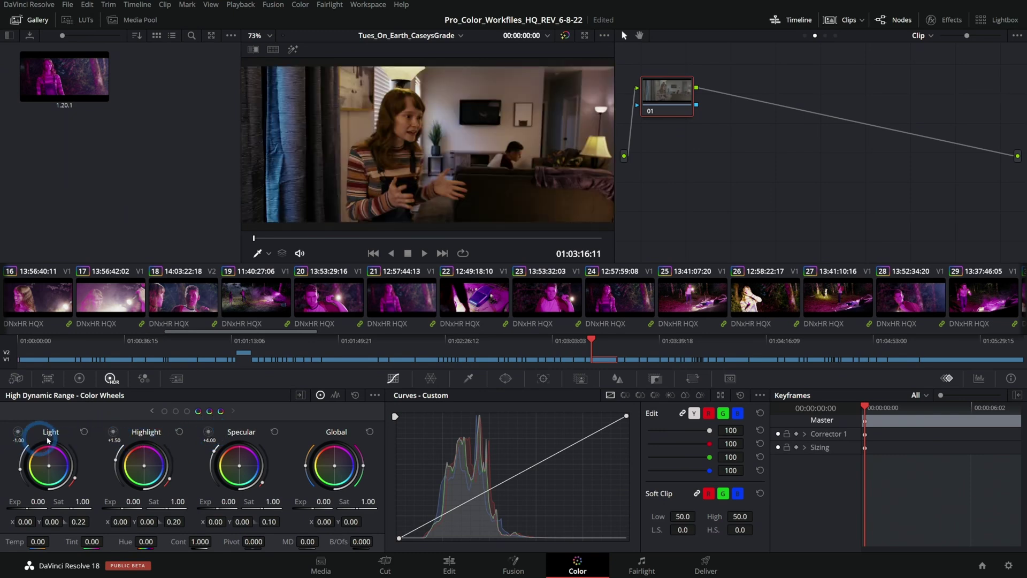
mouse_move(116, 432)
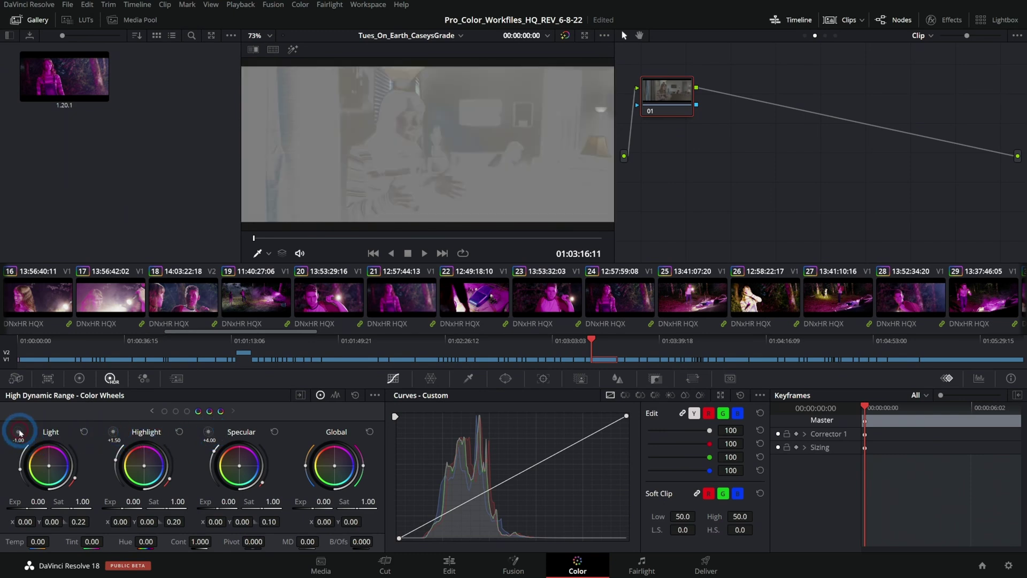
click(164, 411)
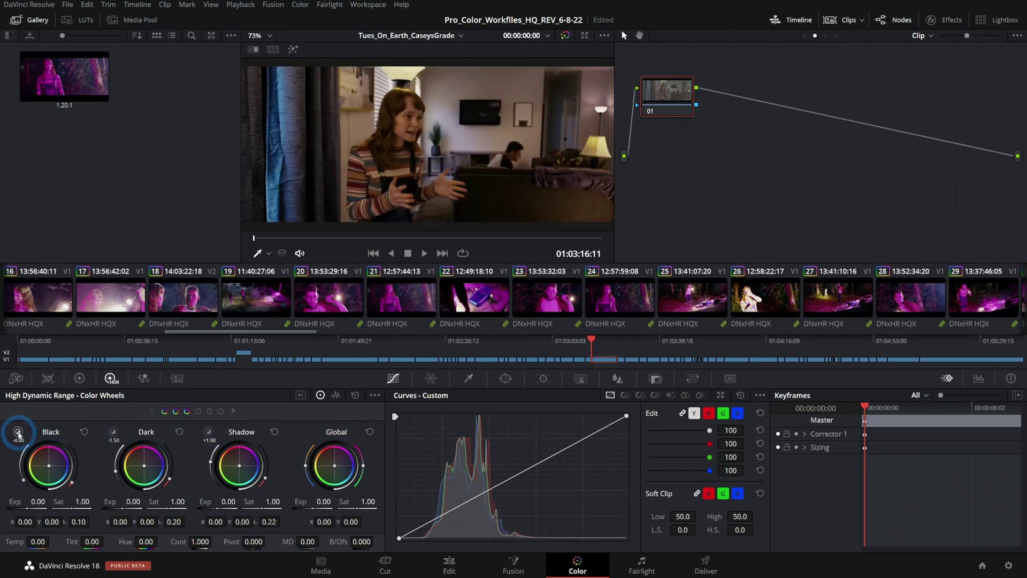
mouse_move(18, 434)
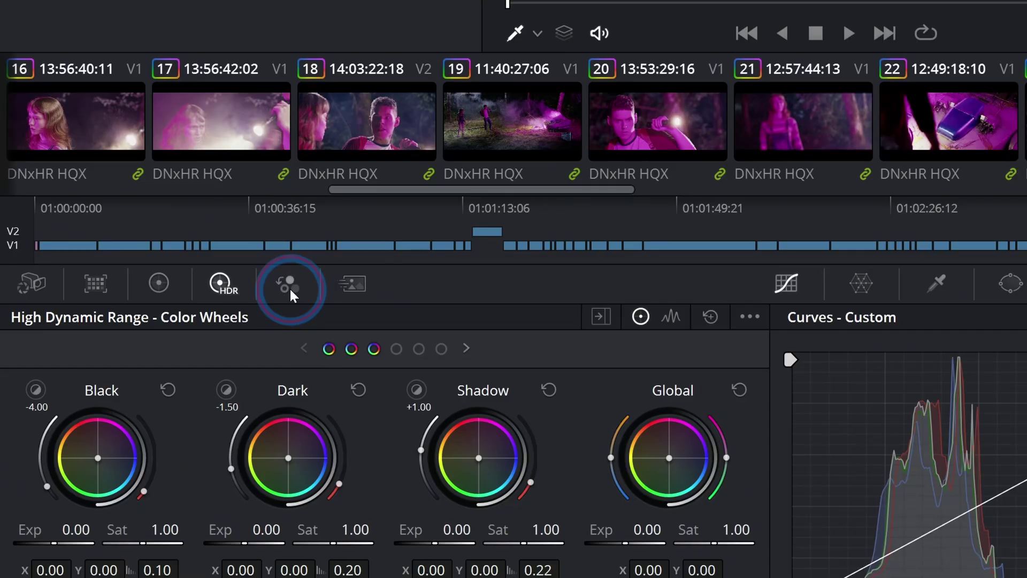
Step: In the RGB Mixer, raise Blue Output's green mix to 0.96
click(143, 378)
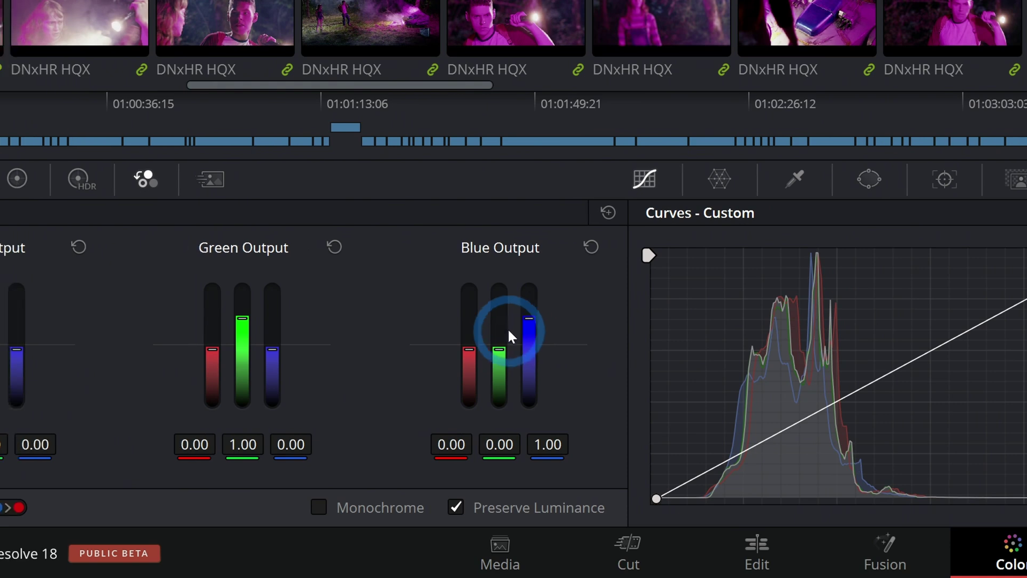
drag(479, 351, 544, 344)
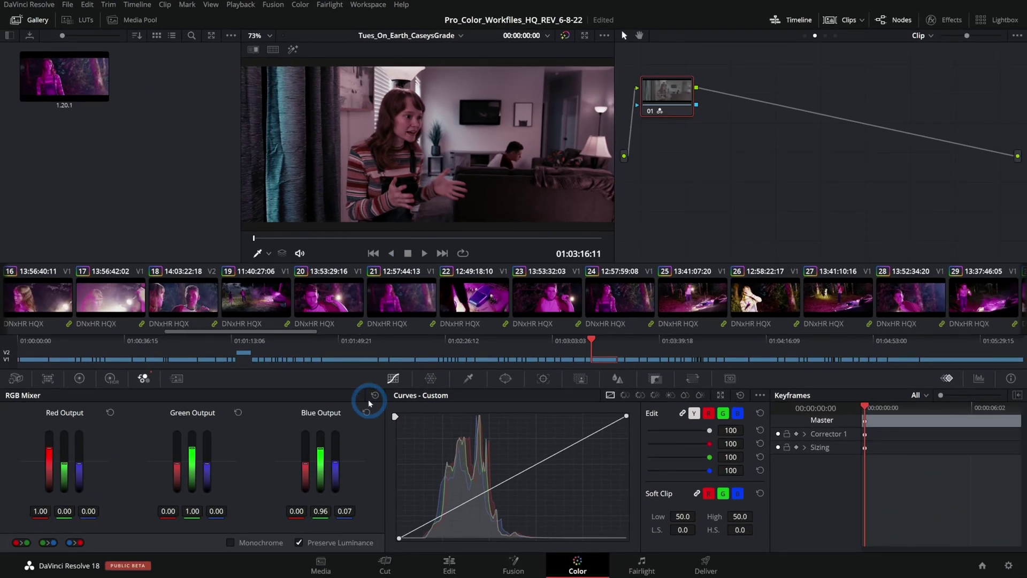
Step: Show the Motion Effects settings for Temporal NR, Spatial NR and Motion Blur
click(177, 378)
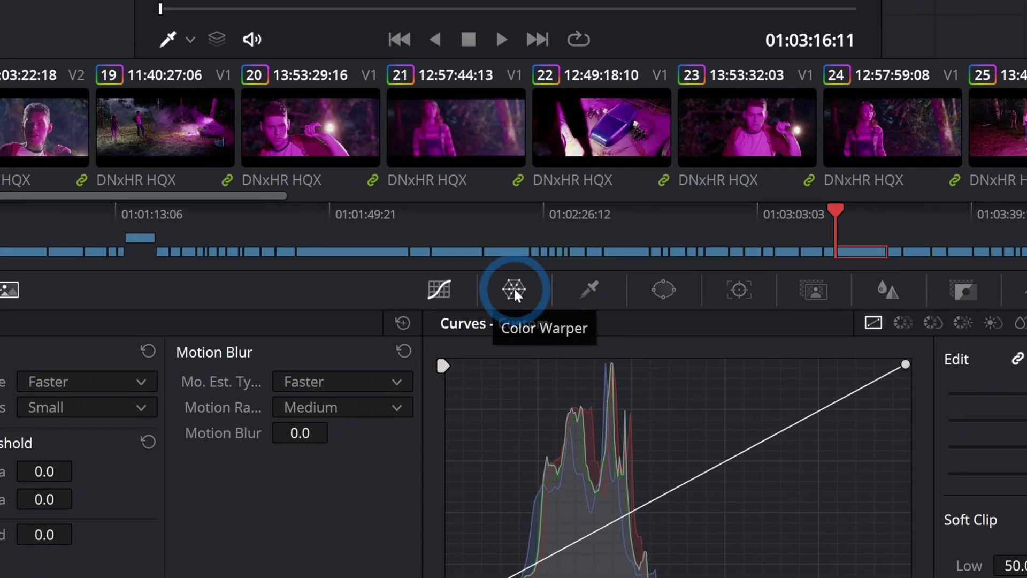
Step: Warp the clip's hue and saturation by dragging five Color Warper mesh vertices
click(514, 289)
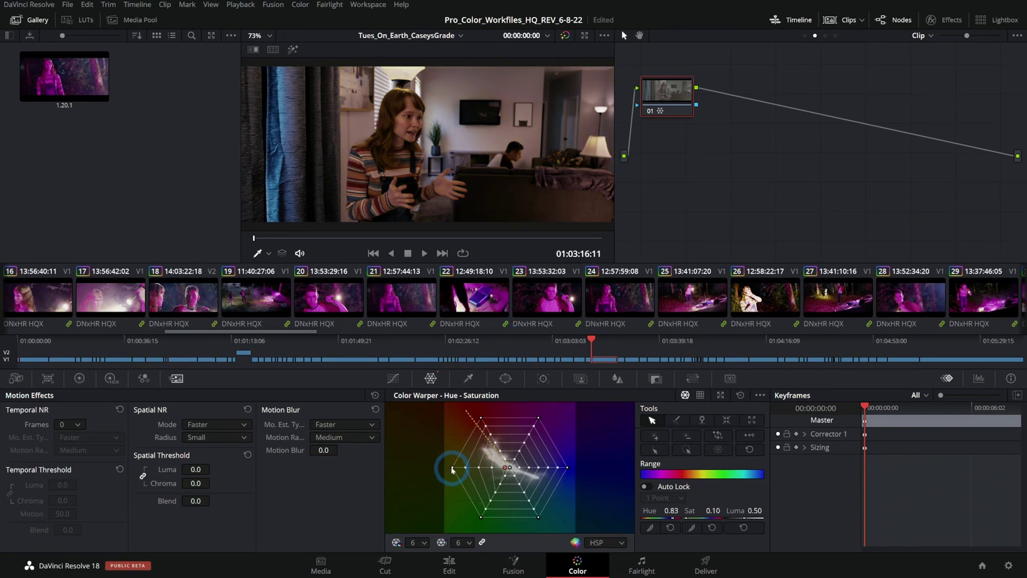
drag(451, 467, 492, 470)
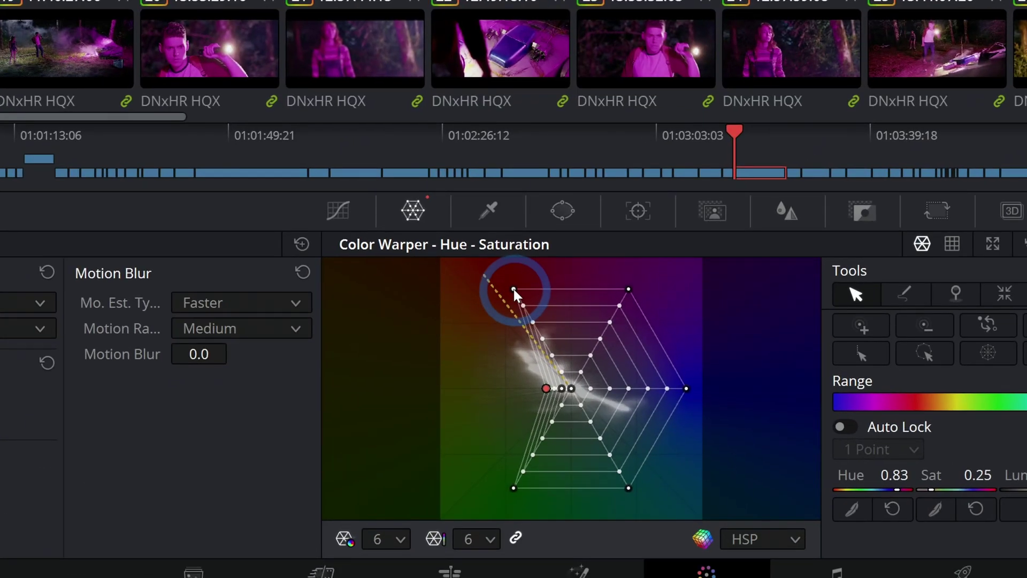
drag(480, 420, 480, 415)
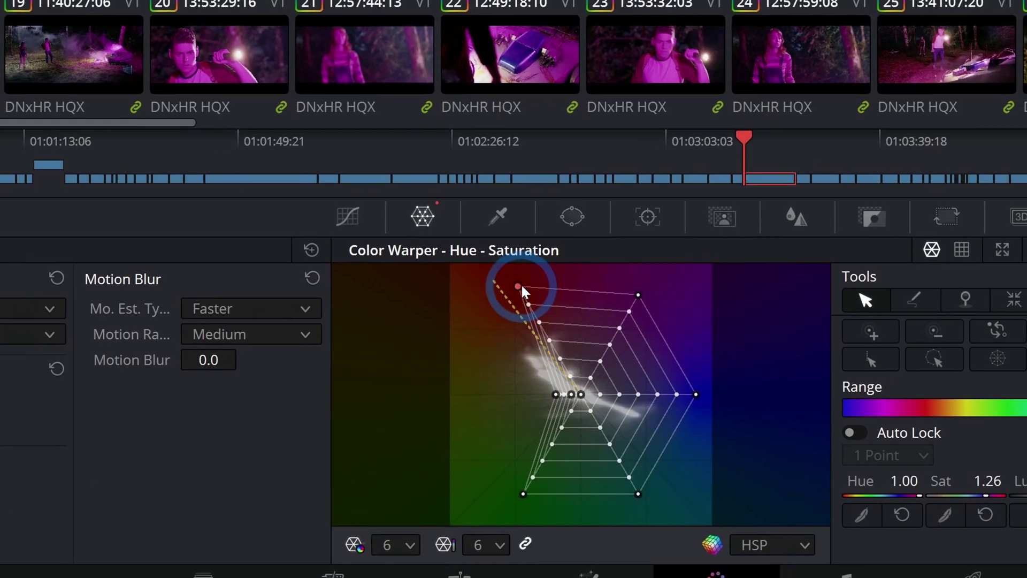
drag(521, 288, 481, 305)
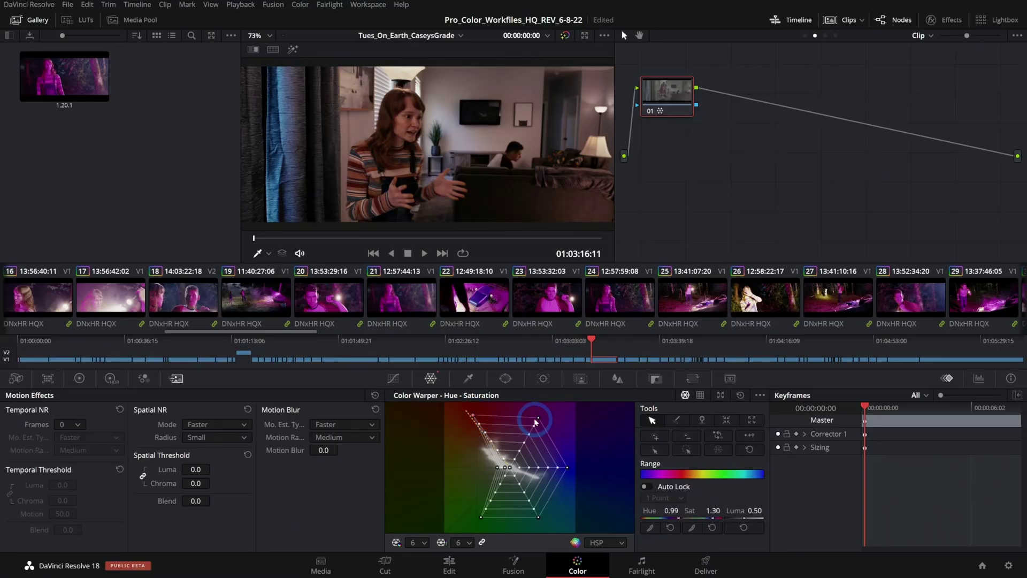
drag(535, 421, 521, 446)
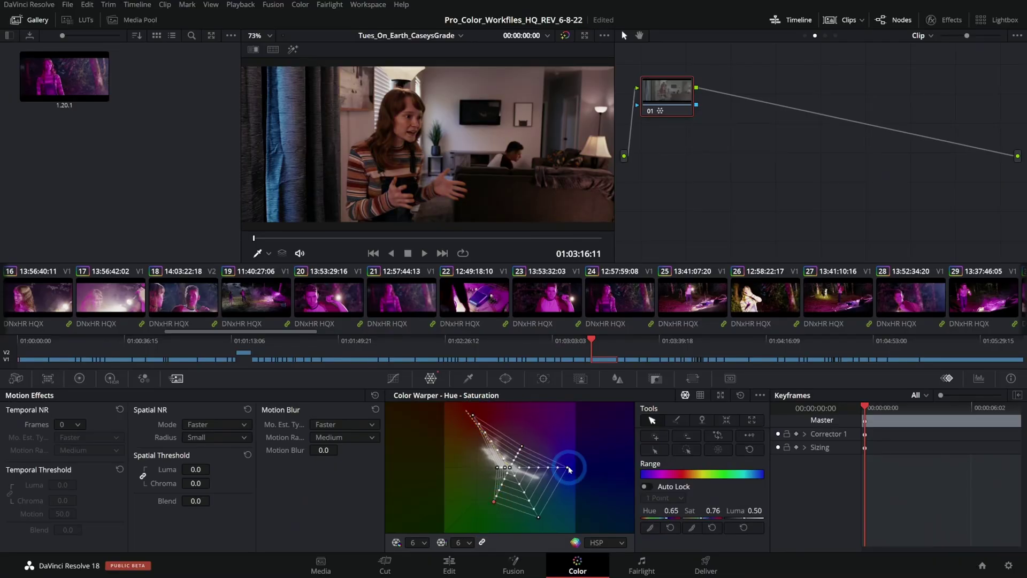
drag(569, 469, 563, 470)
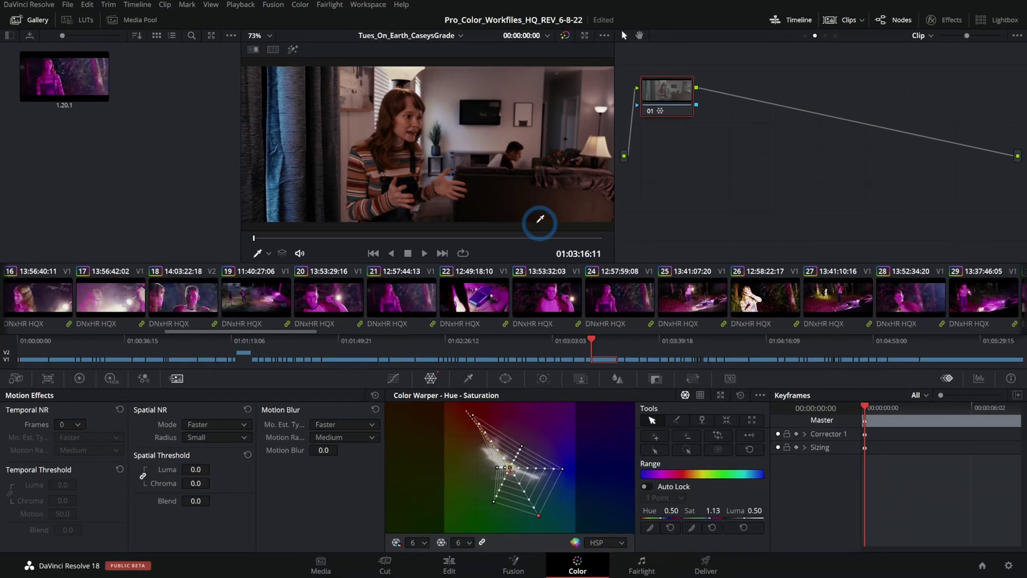
click(523, 373)
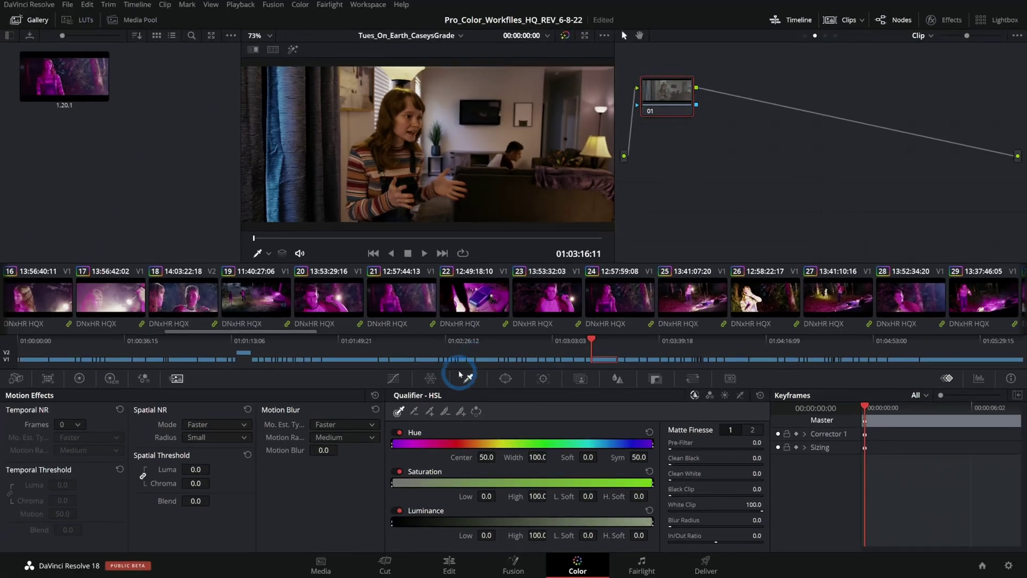
Step: Select clip 20, sample the face into an HSL qualifier, and highlight the matte
click(228, 128)
click(336, 153)
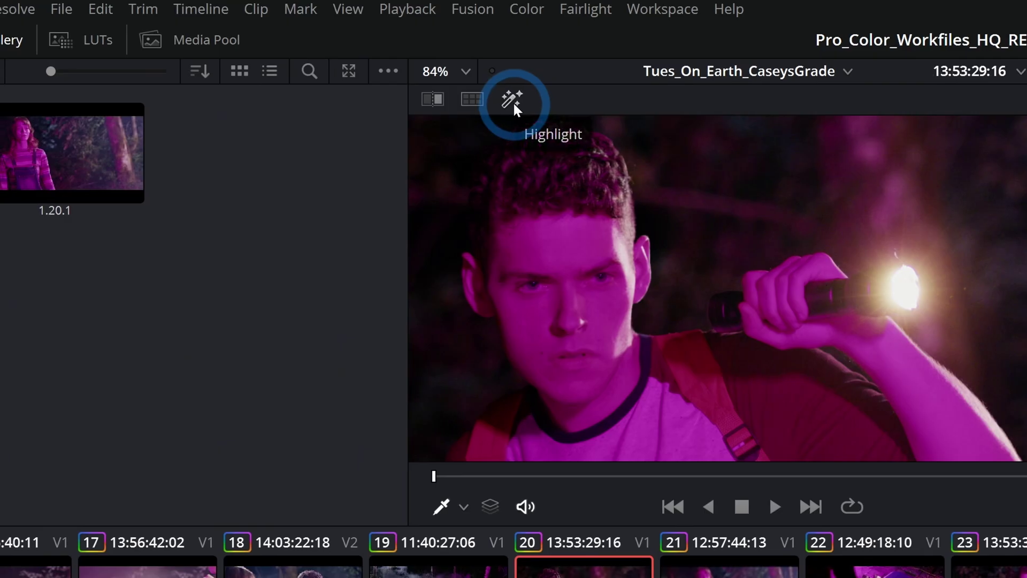
click(292, 49)
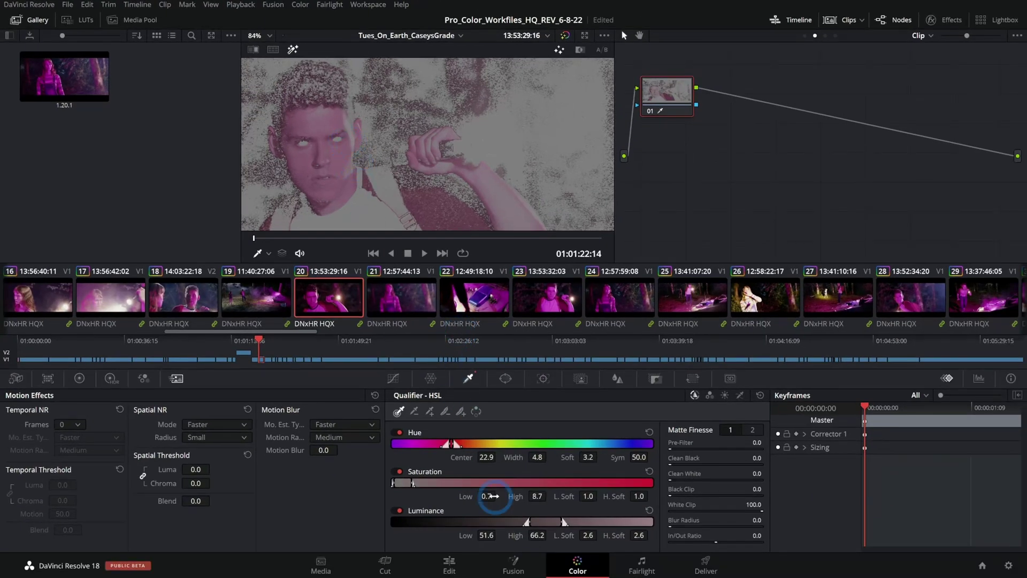
Step: Raise Saturation Low to 3.0, hide the matte, and lift the custom curve to brighten the face
drag(493, 501, 498, 501)
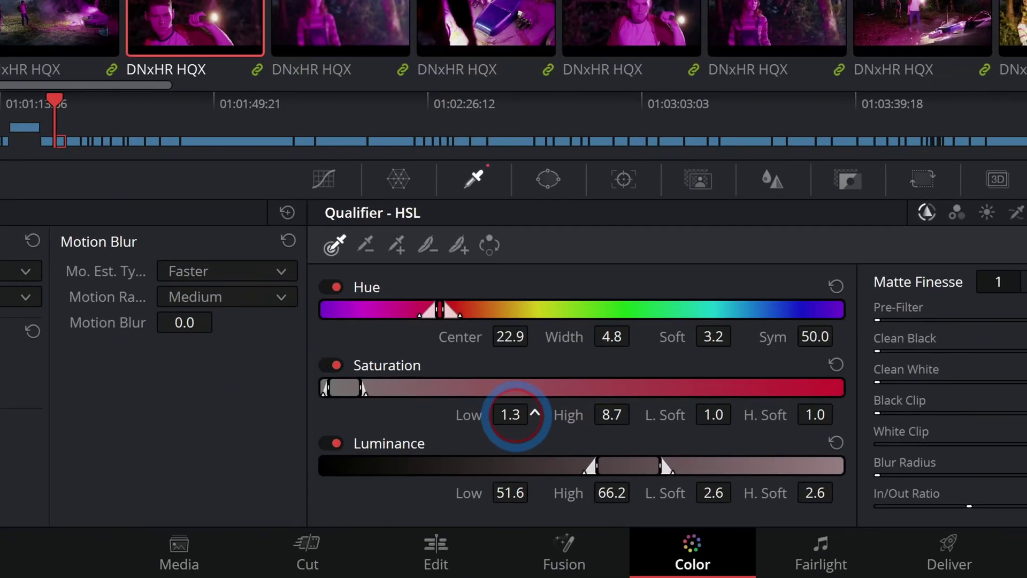
drag(516, 417, 527, 425)
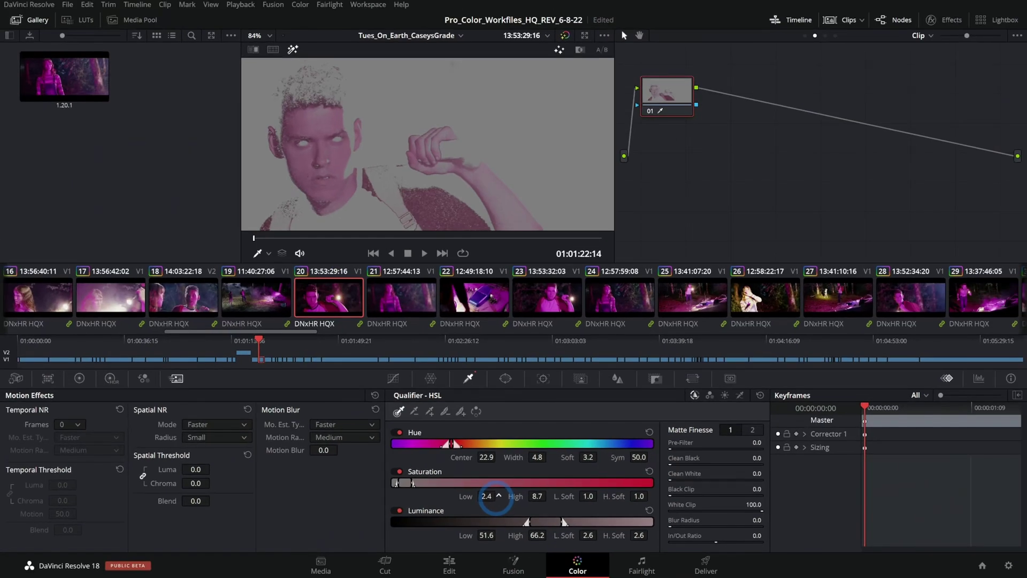
drag(495, 498, 499, 499)
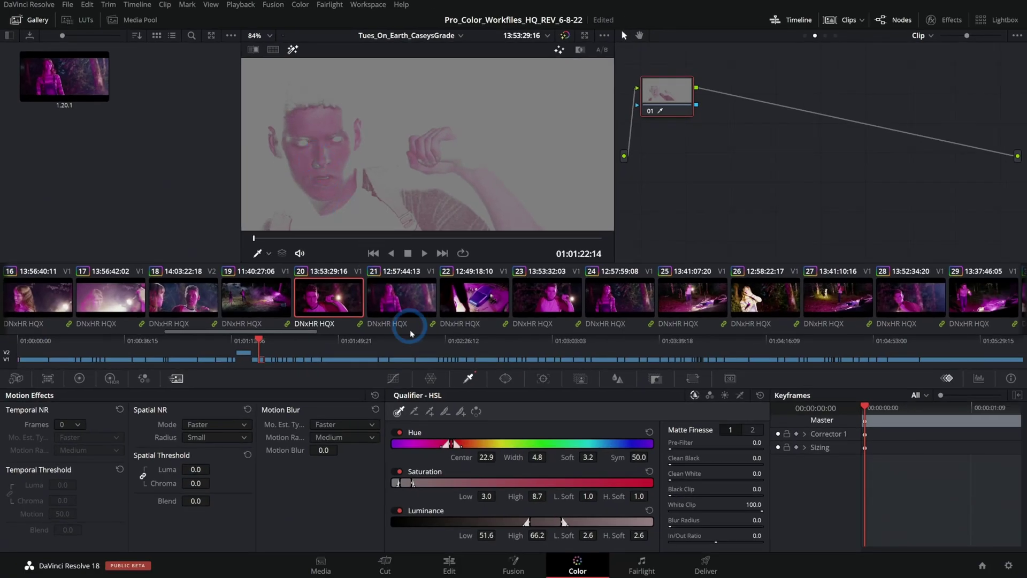
key(shift+h)
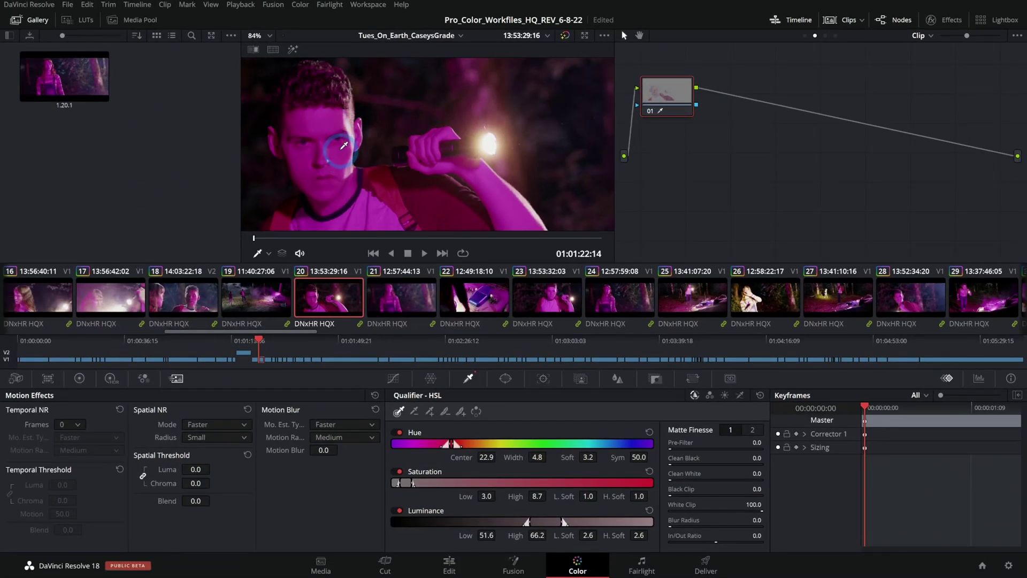
drag(513, 476, 517, 470)
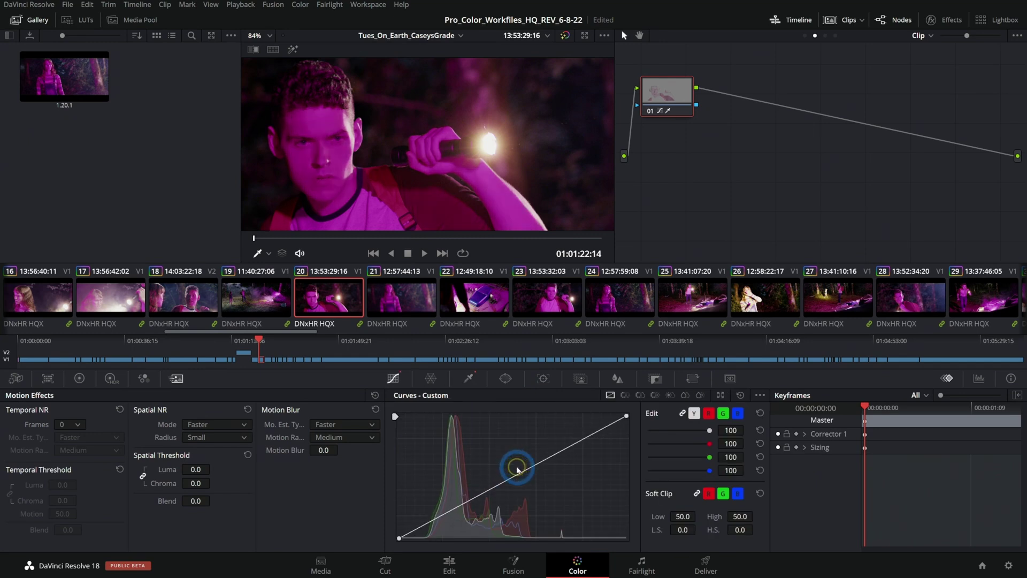
Step: Re-sample the face colour in the HSL qualifier, then preview and hide the matte
click(468, 378)
click(336, 164)
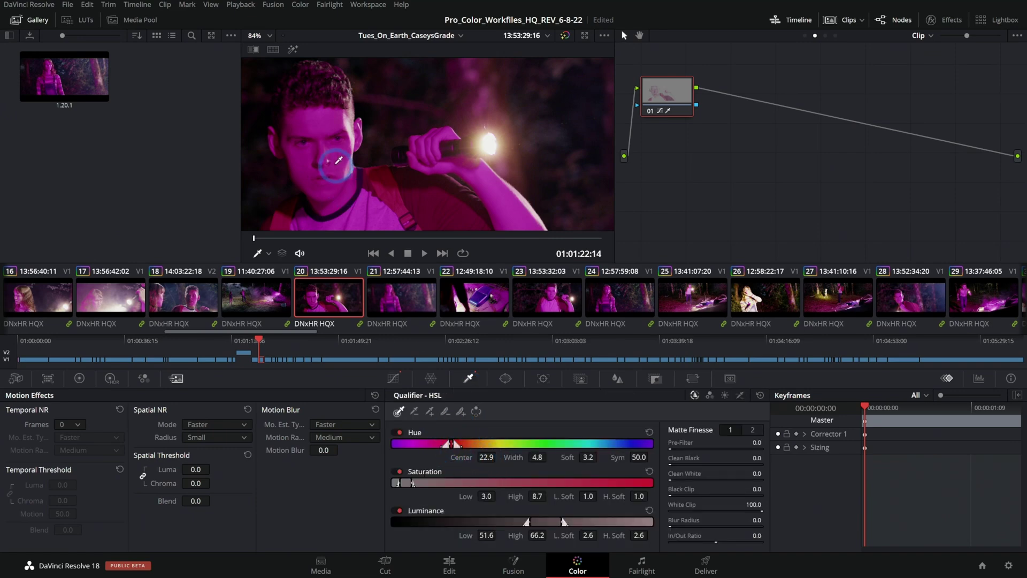
key(shift+h)
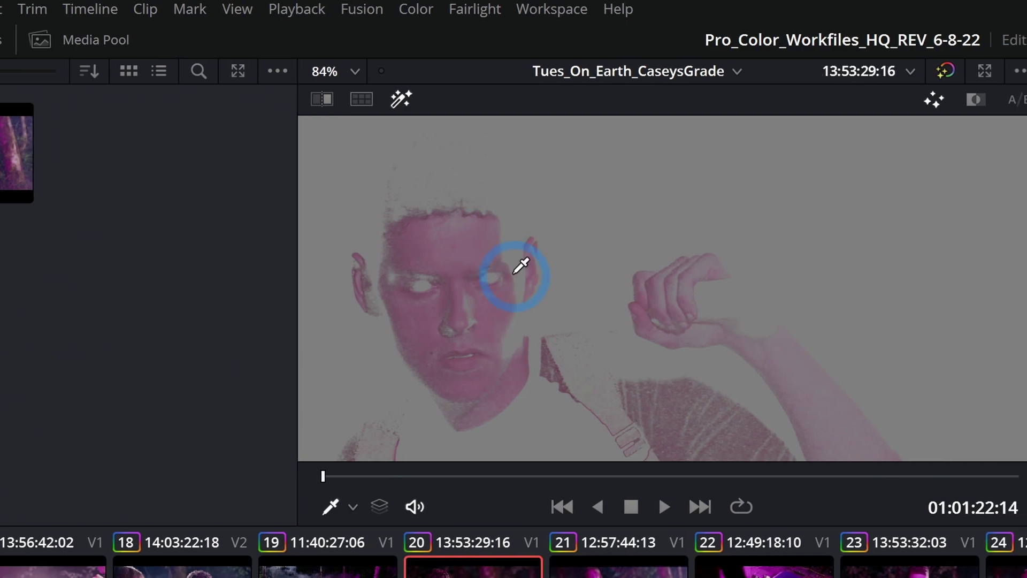
click(390, 98)
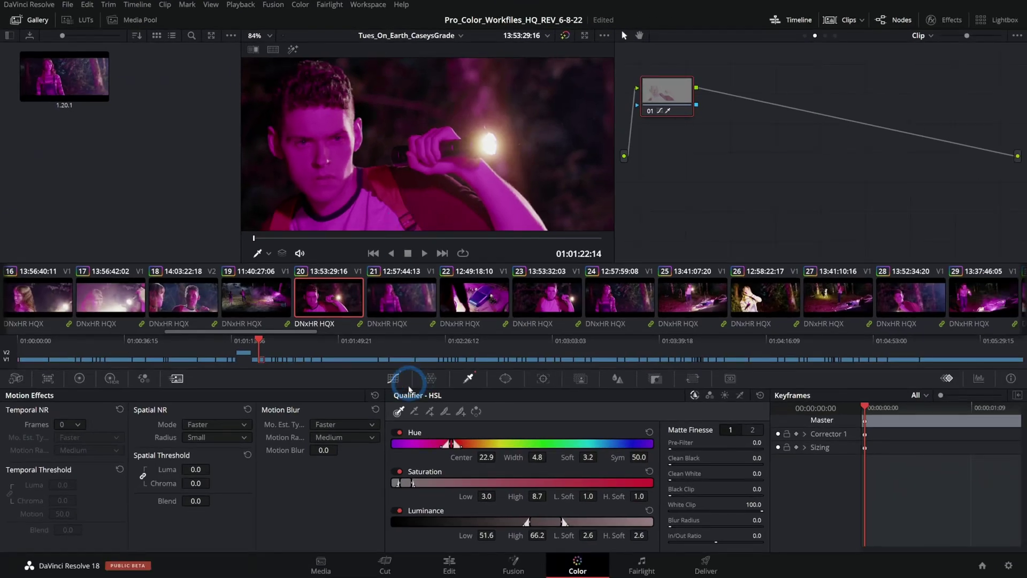
Step: Check the Hue vs Hue curve and Color Warper, then re-sample the face in the qualifier
click(396, 381)
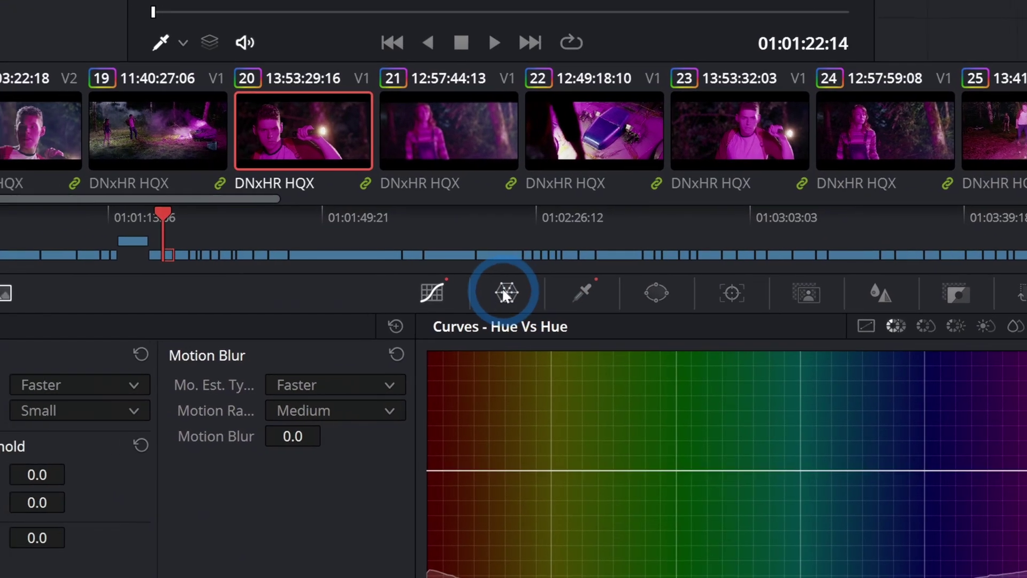
click(189, 194)
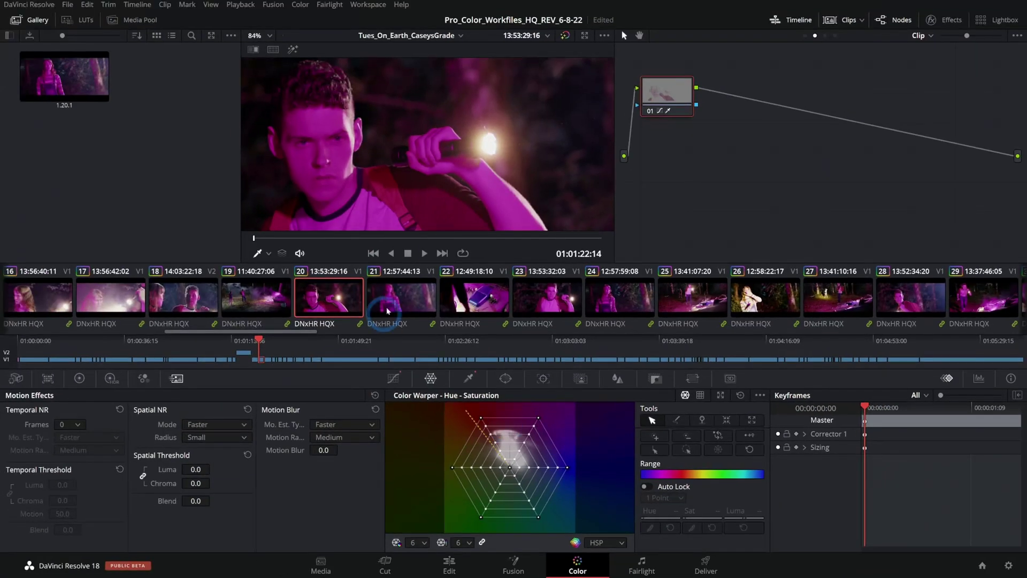
click(469, 378)
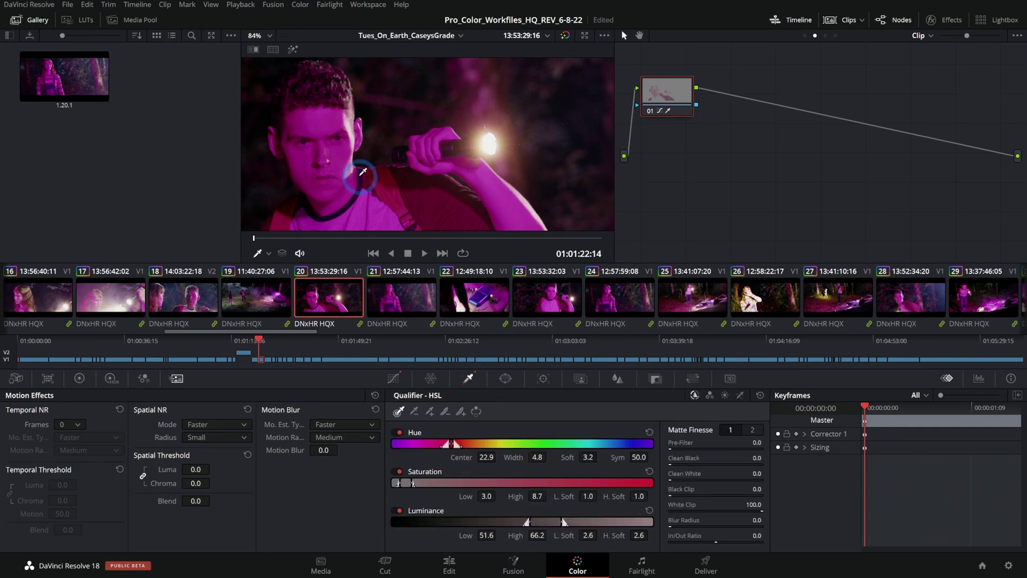
click(362, 171)
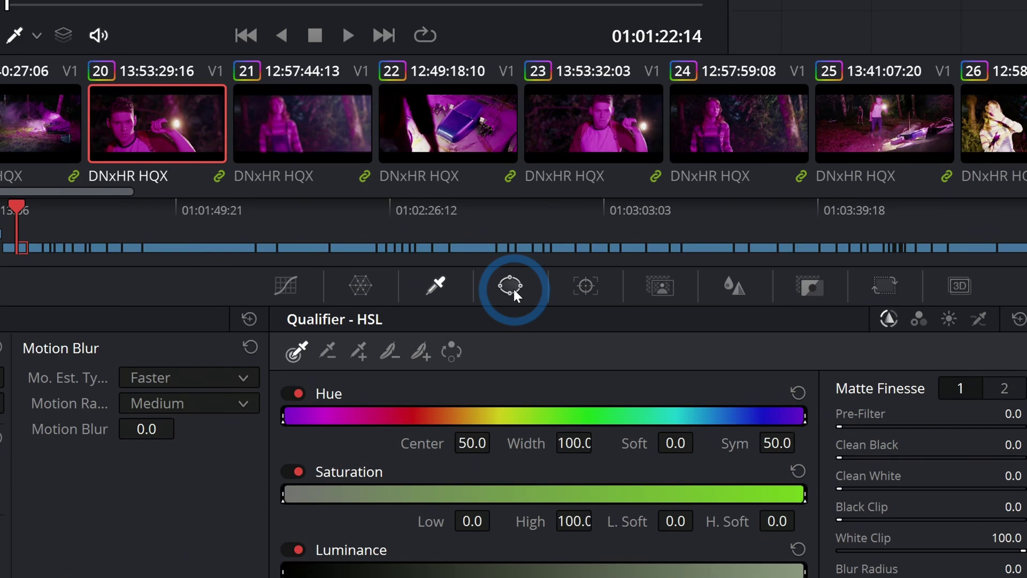
click(513, 286)
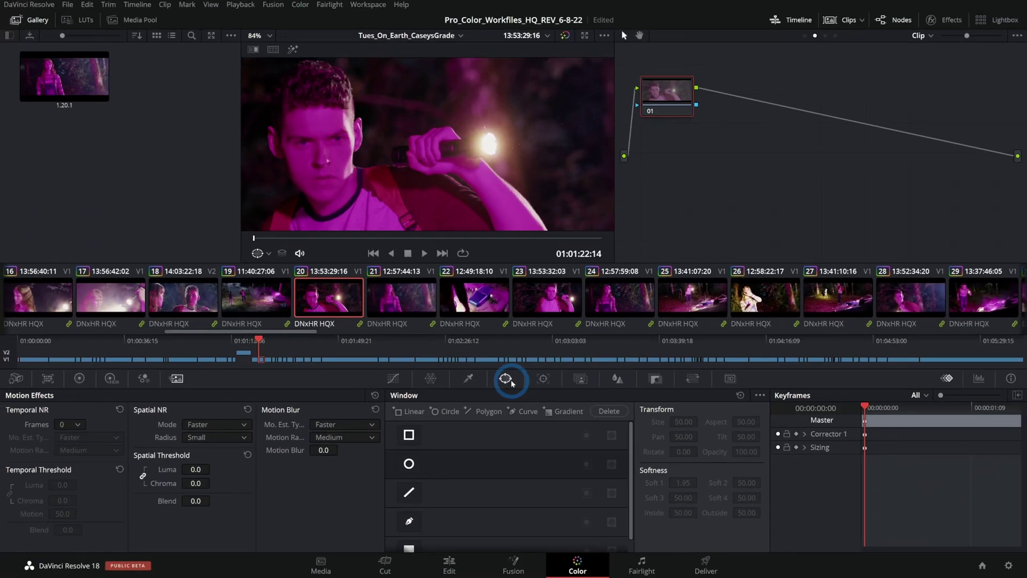
Step: Fit a circle window as a tilted oval over the face and push Gain toward magenta
click(317, 456)
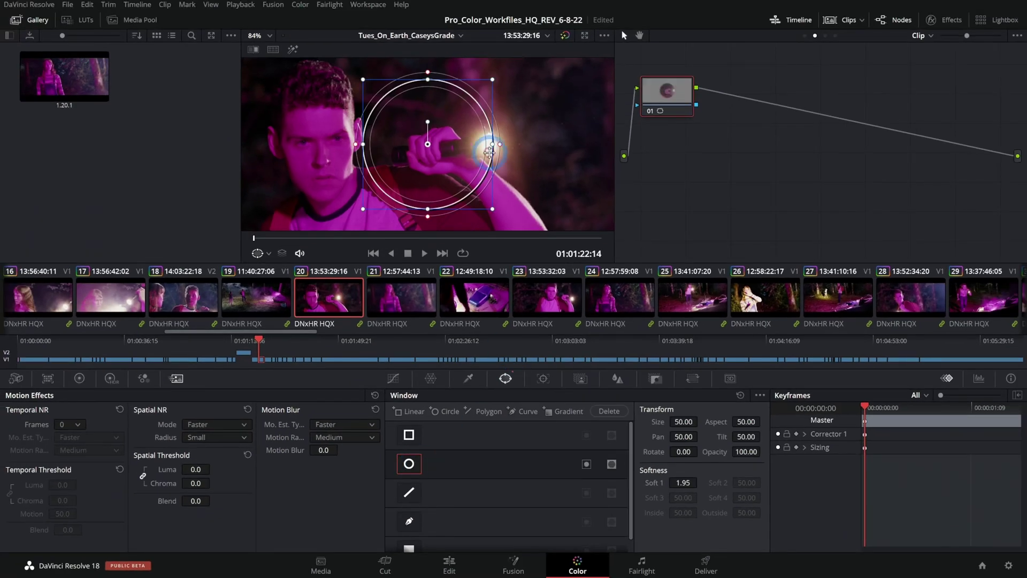
drag(490, 152, 359, 161)
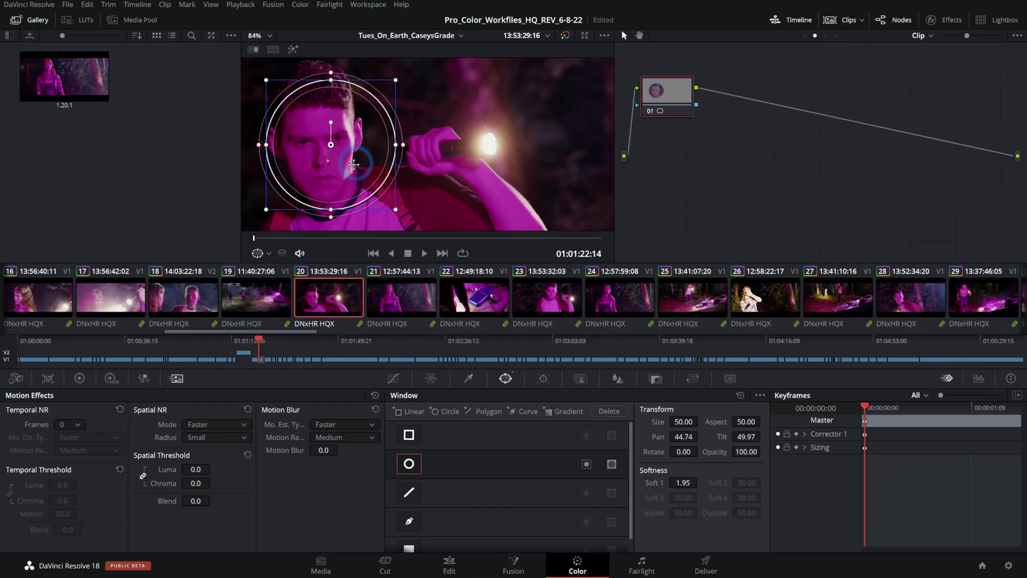
click(79, 378)
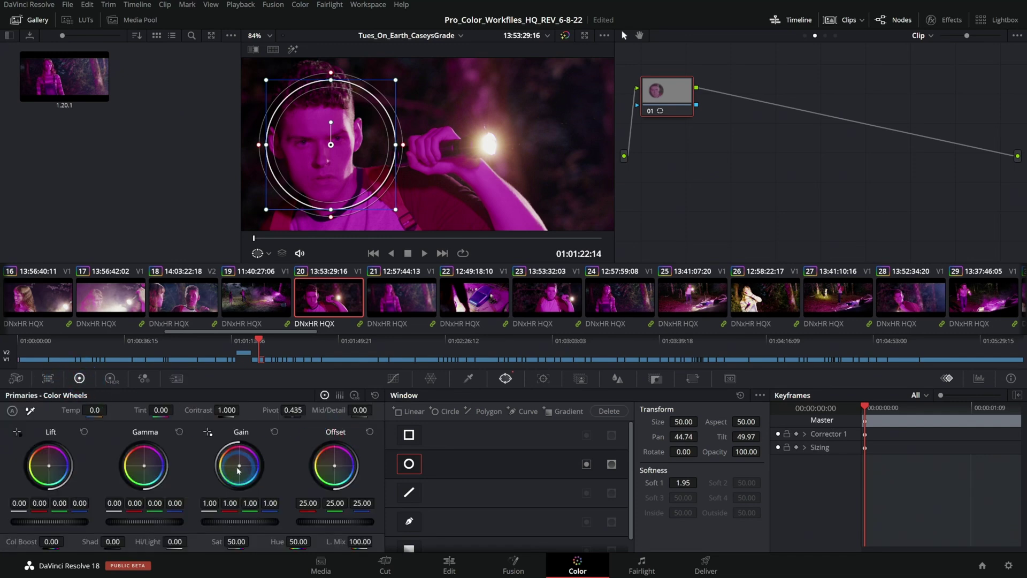
drag(229, 459, 235, 450)
drag(339, 150, 469, 171)
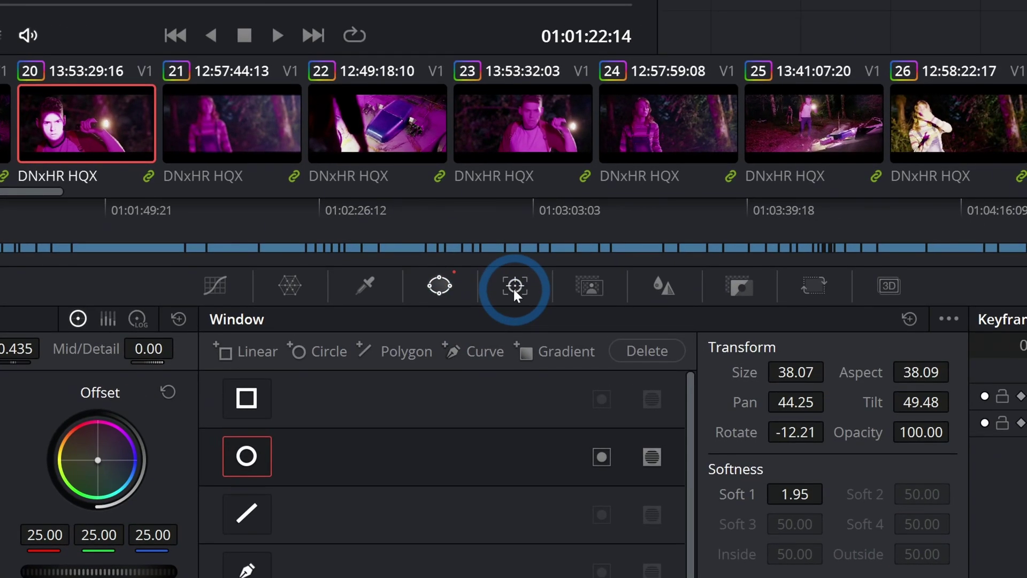
Step: Track the face window forward through clip 20 and scrub the viewer to verify the track
click(515, 286)
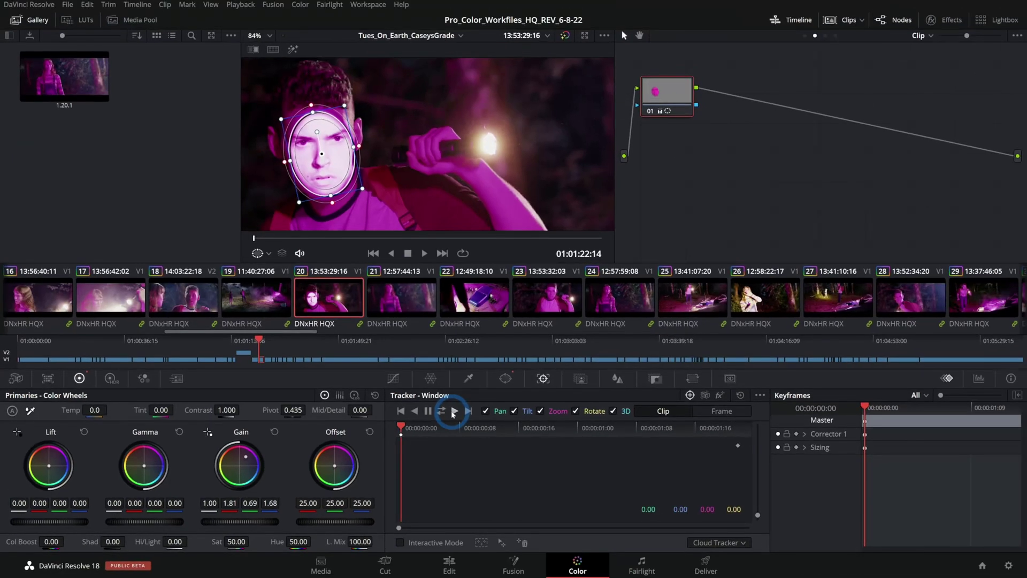
click(454, 411)
mouse_move(478, 239)
mouse_down()
mouse_move(493, 239)
mouse_move(348, 239)
mouse_move(573, 238)
mouse_move(360, 245)
mouse_move(461, 239)
mouse_up()
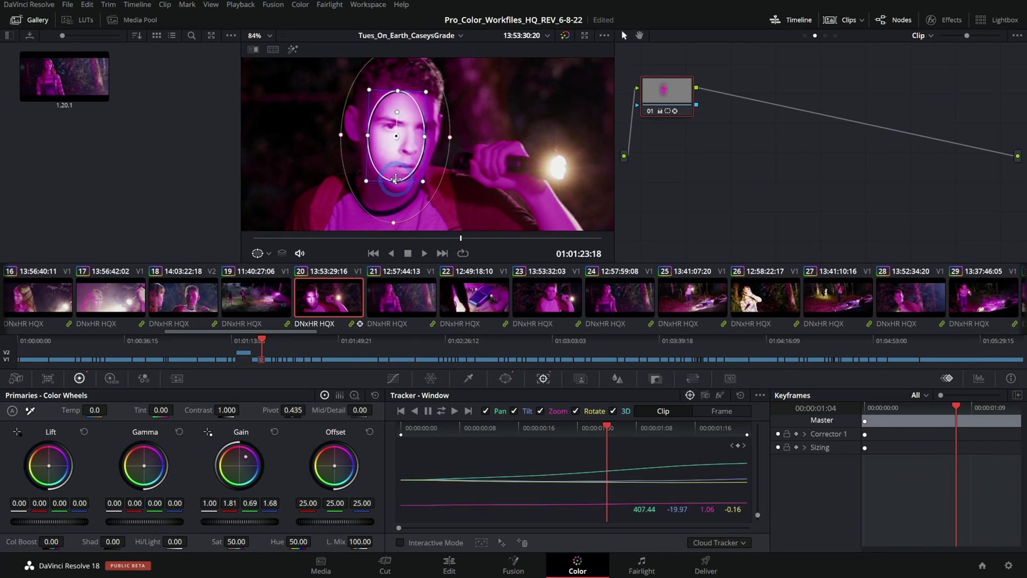
click(393, 378)
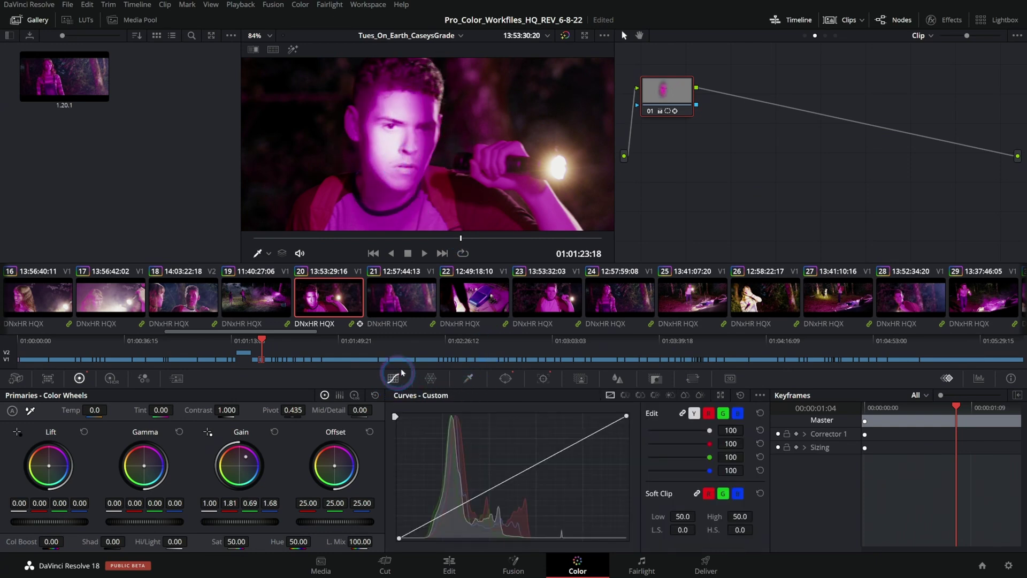
drag(461, 239, 543, 246)
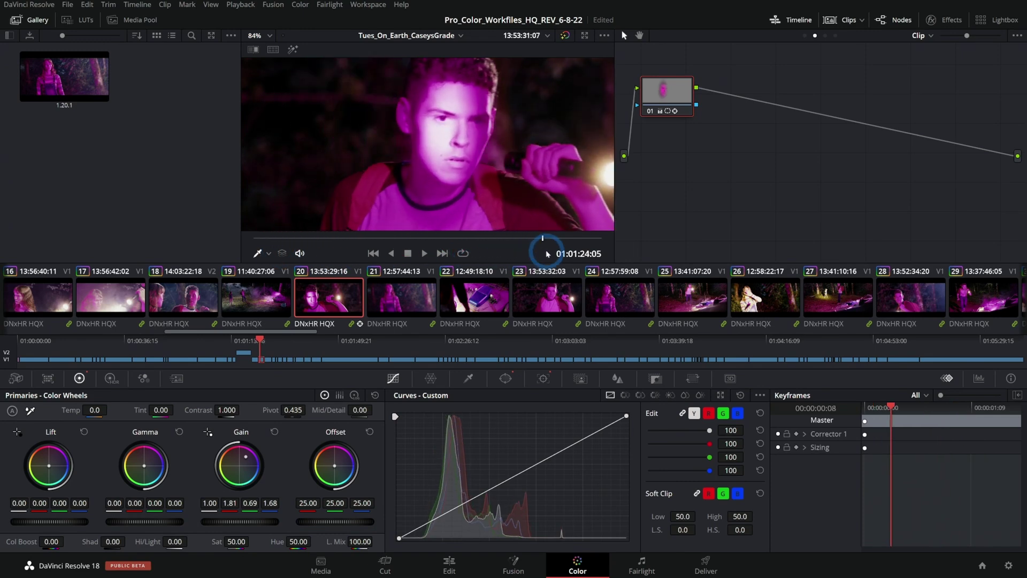
click(557, 380)
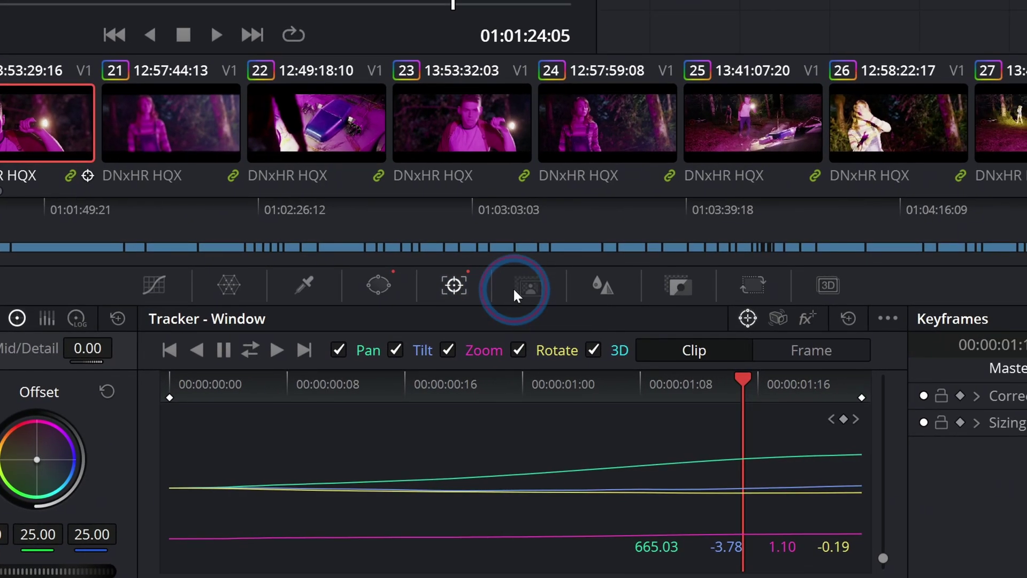
click(513, 289)
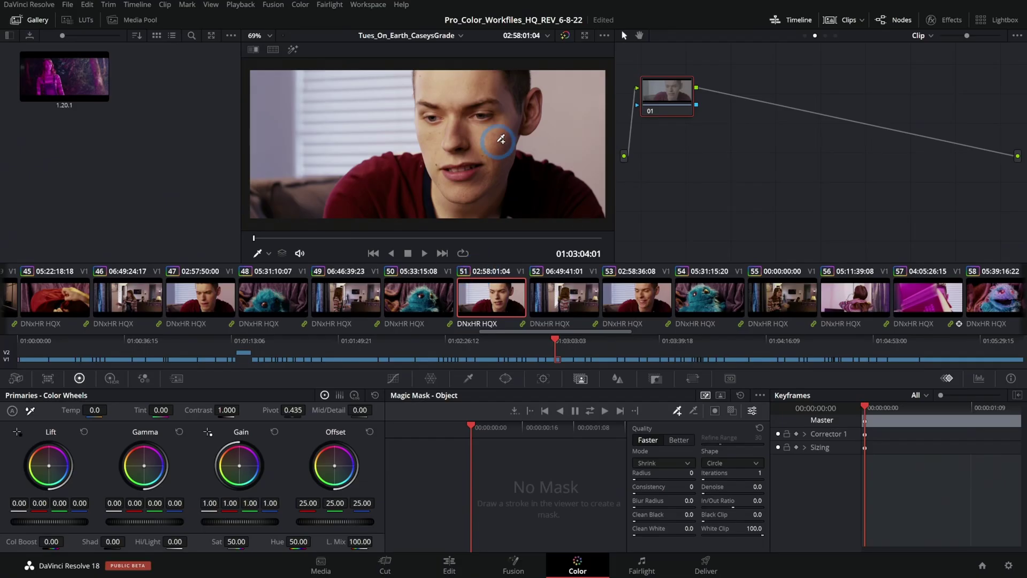
Step: Draw a Magic Mask stroke on the man's face, show the mask overlay, and reshape the custom curve
mouse_move(499, 145)
mouse_down()
mouse_move(499, 101)
mouse_move(452, 97)
mouse_move(460, 145)
mouse_move(386, 183)
mouse_move(543, 197)
mouse_move(487, 170)
mouse_move(509, 130)
mouse_move(498, 76)
mouse_move(444, 108)
mouse_move(476, 128)
mouse_move(497, 99)
mouse_up()
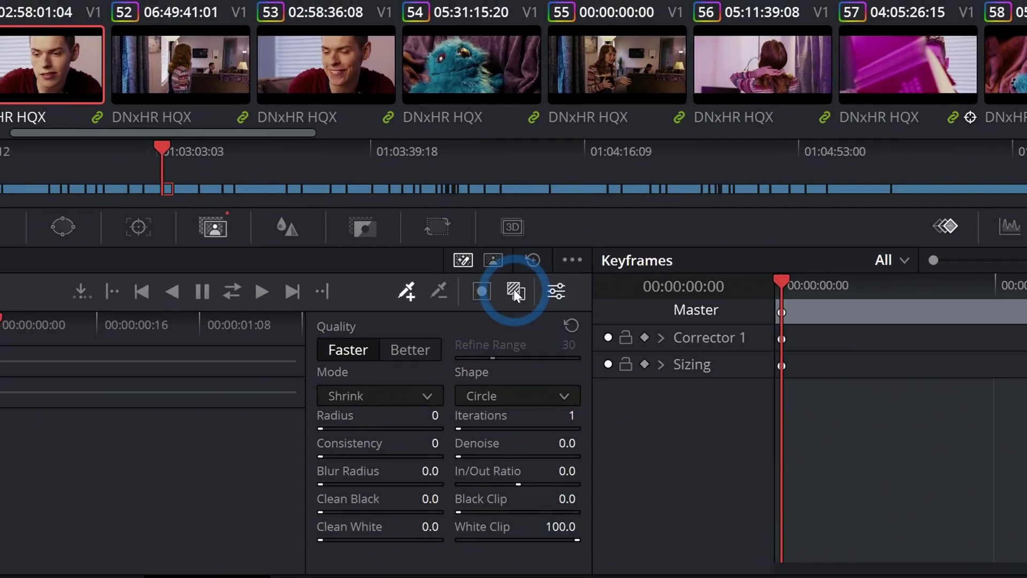
click(515, 291)
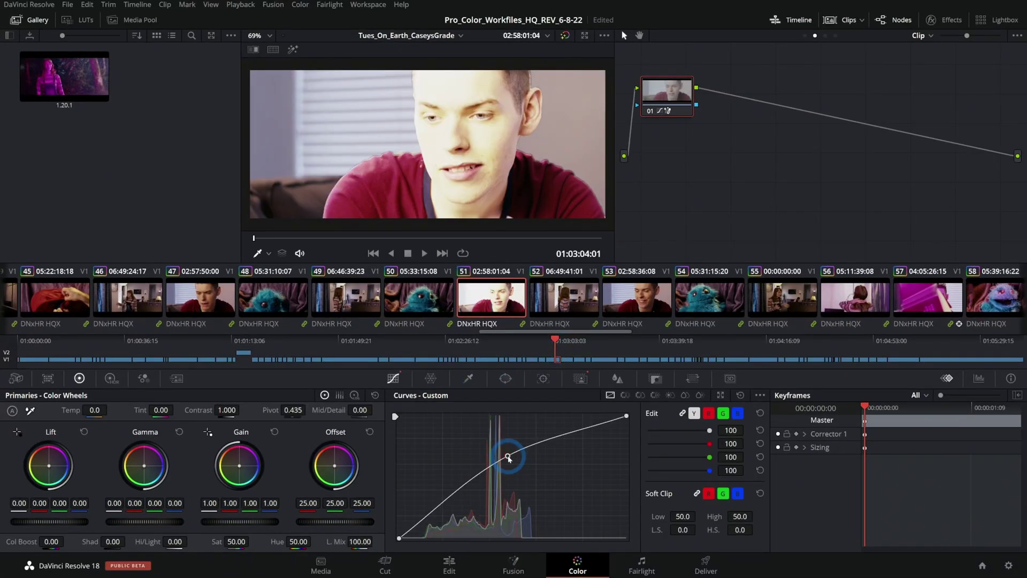
drag(512, 452, 514, 466)
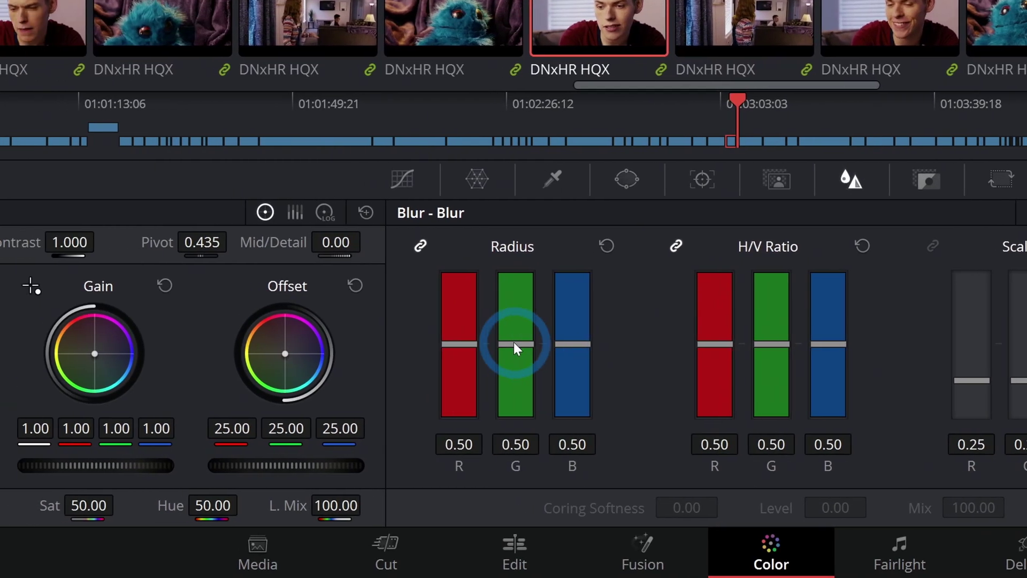
drag(513, 342, 516, 345)
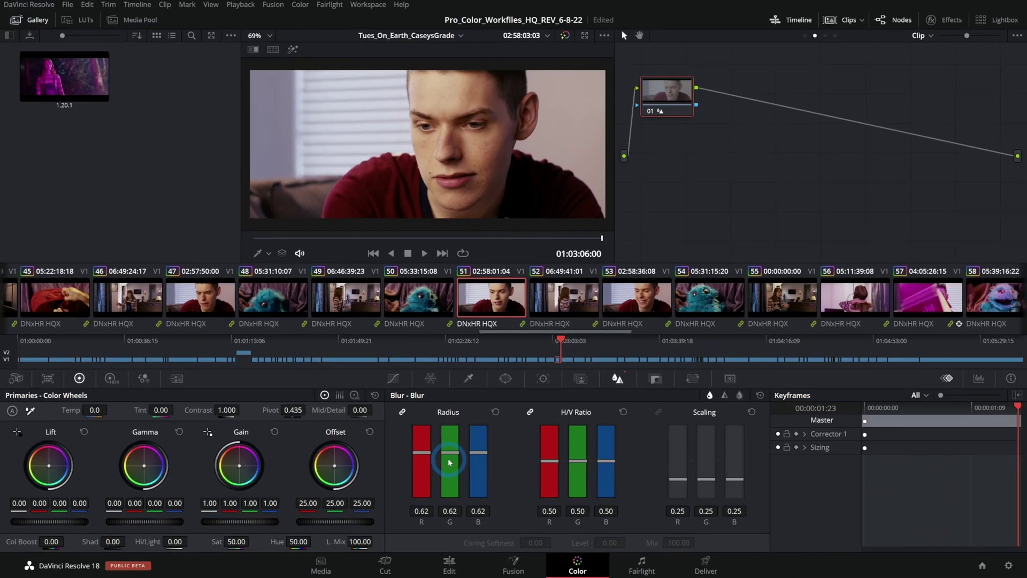
drag(449, 462, 451, 459)
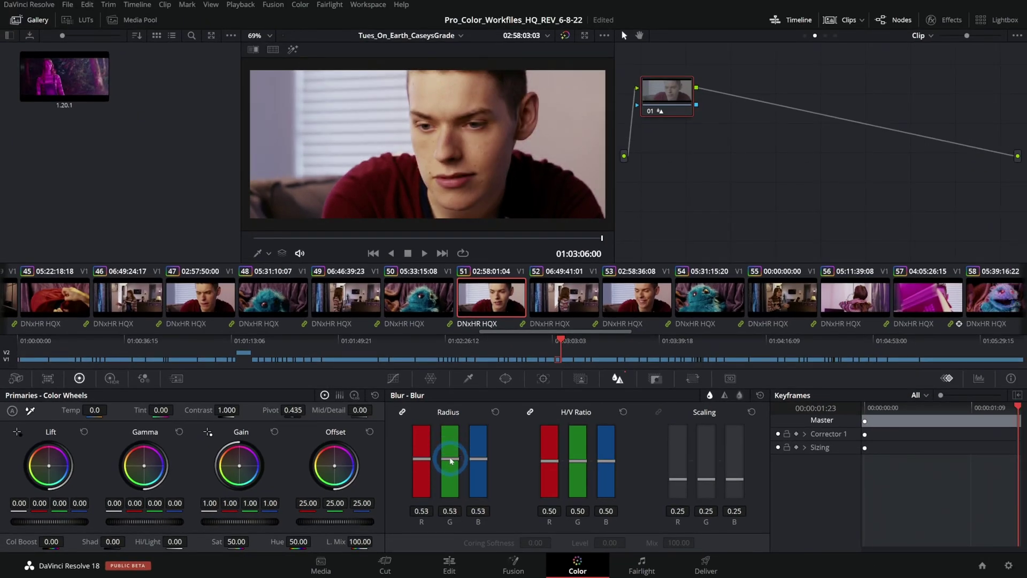
click(757, 396)
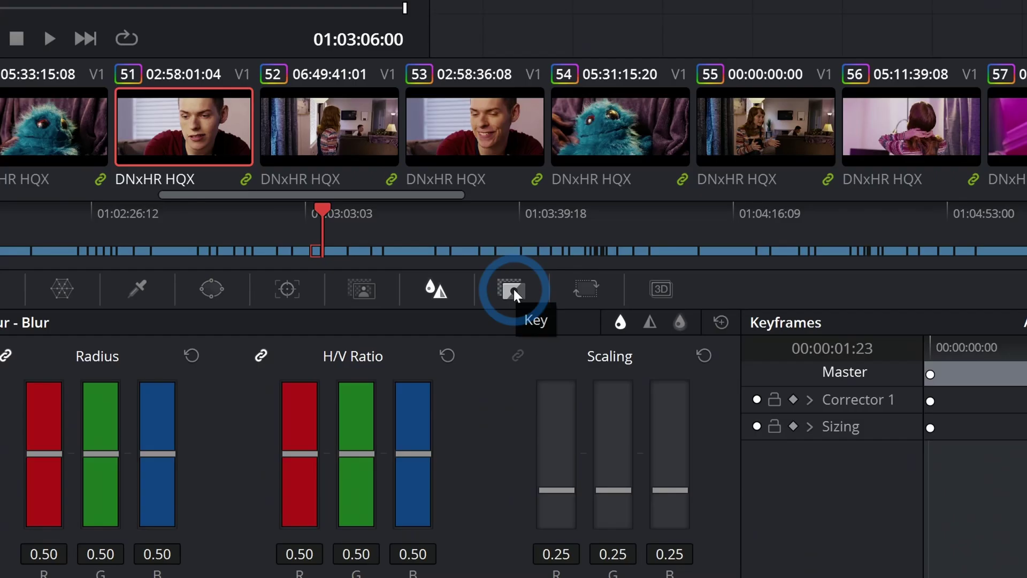
Step: Select clip 51's grading node in the Key palette and scrub Key Output Gain down
click(655, 378)
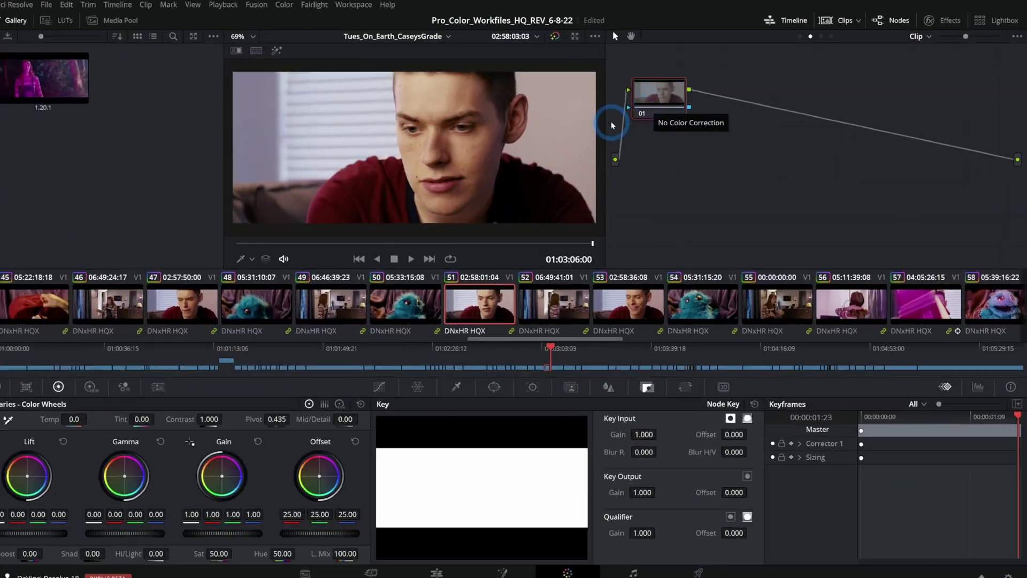
click(648, 495)
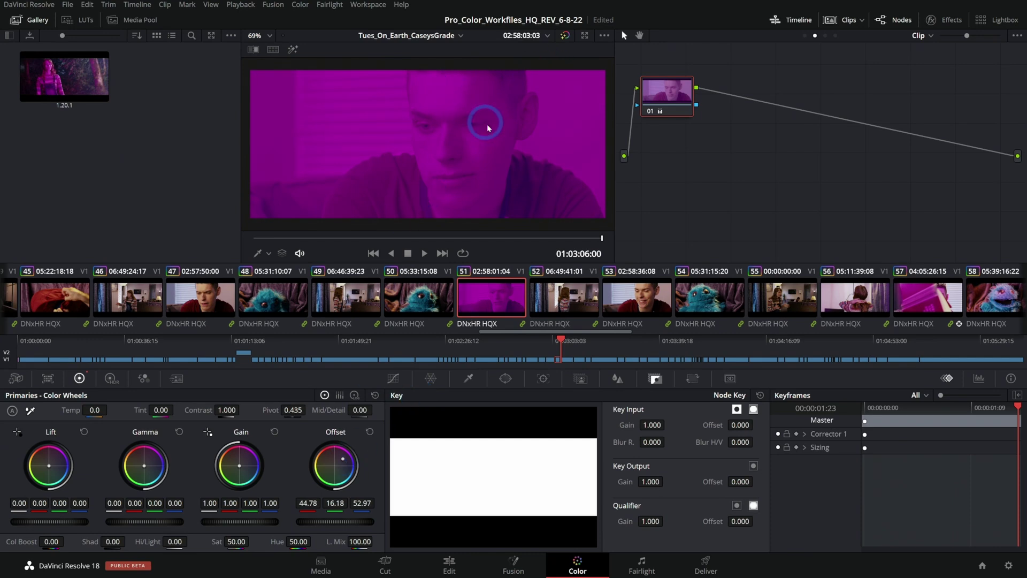
drag(651, 481, 262, 477)
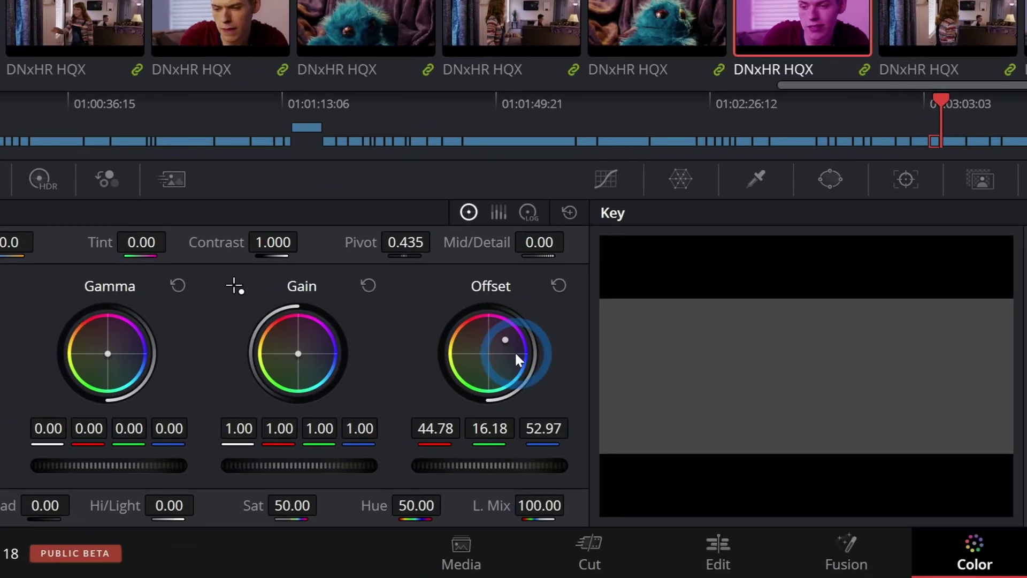
Step: Shift the Offset wheel toward magenta and reset Key Output Gain to 1.000
drag(347, 463, 342, 458)
drag(515, 340, 509, 343)
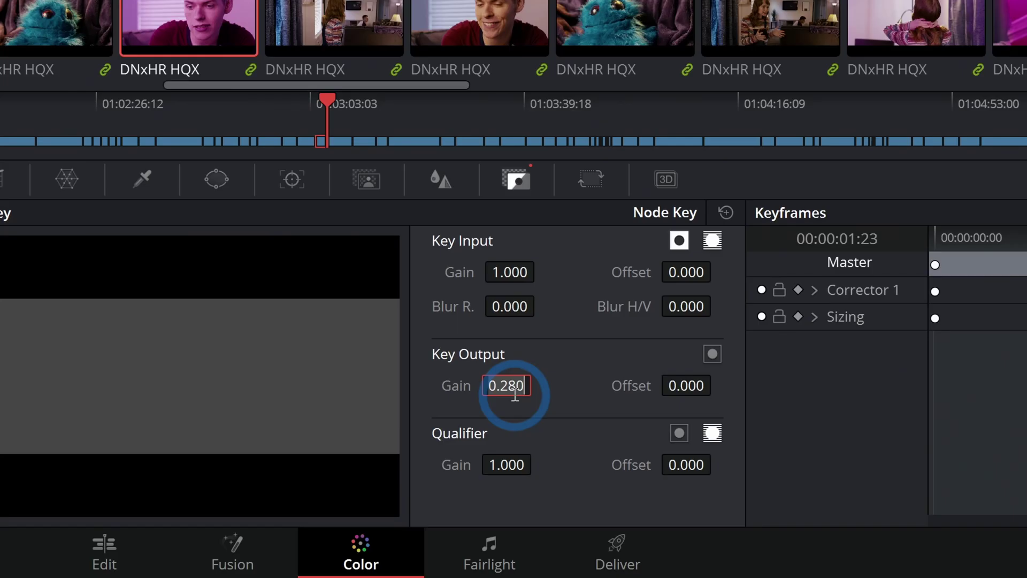
double_click(651, 482)
drag(515, 383, 157, 398)
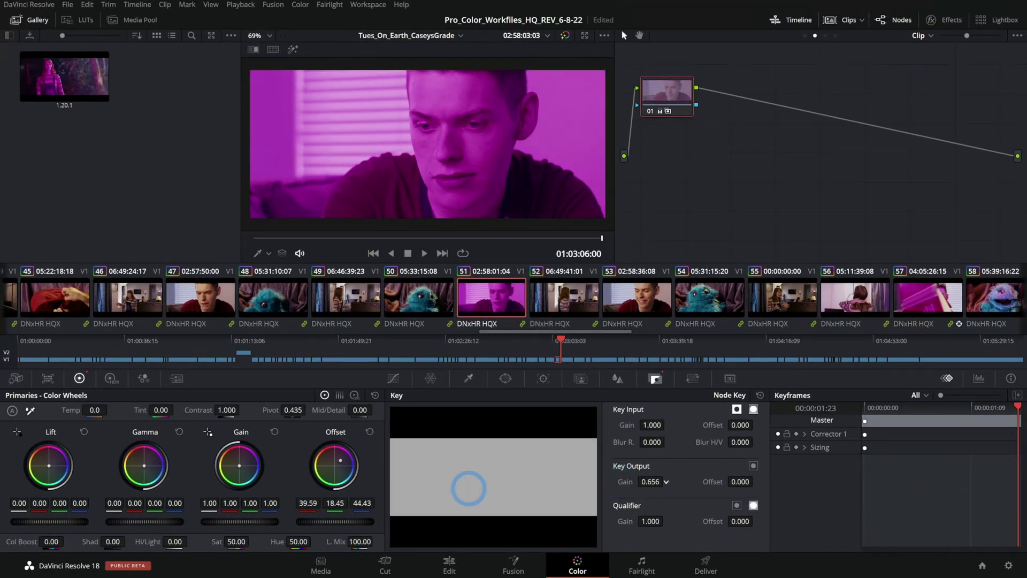
double_click(623, 481)
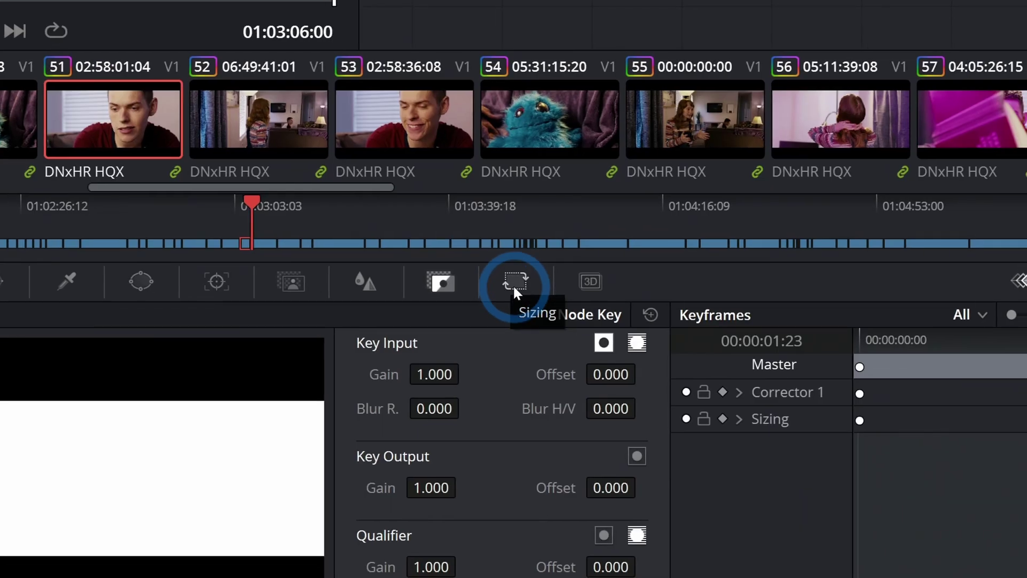
click(655, 378)
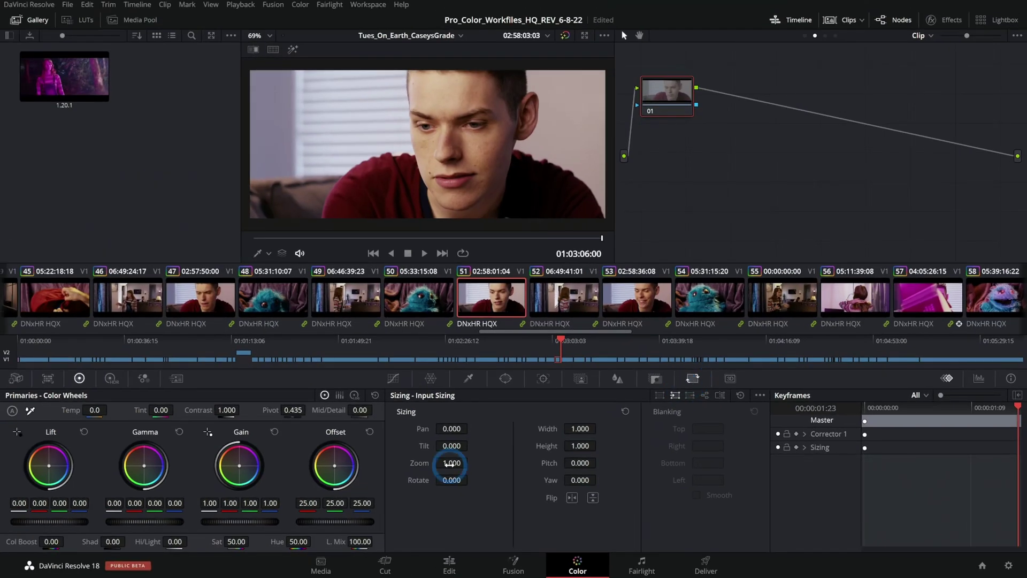
drag(32, 458, 191, 447)
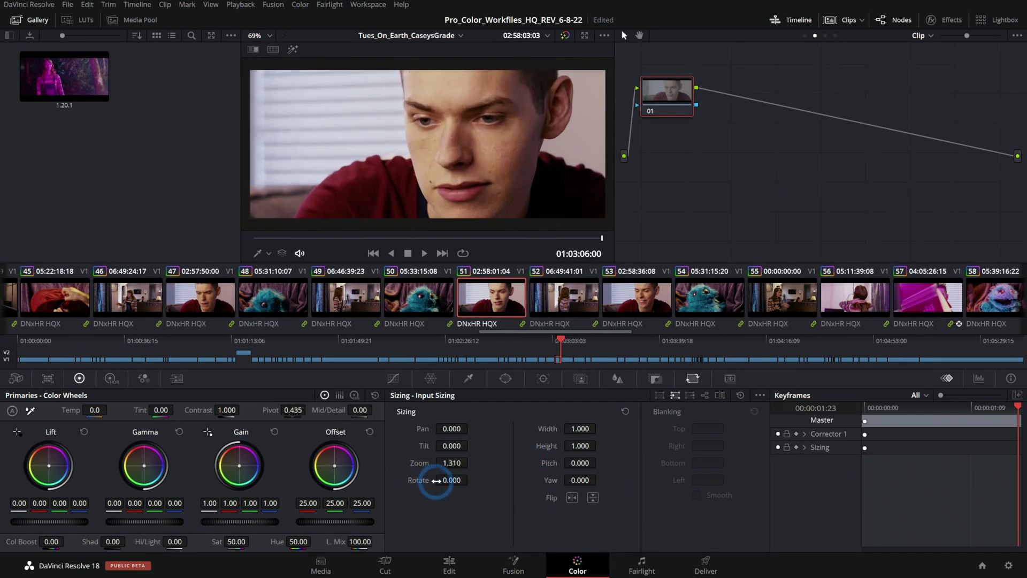
drag(428, 480, 508, 479)
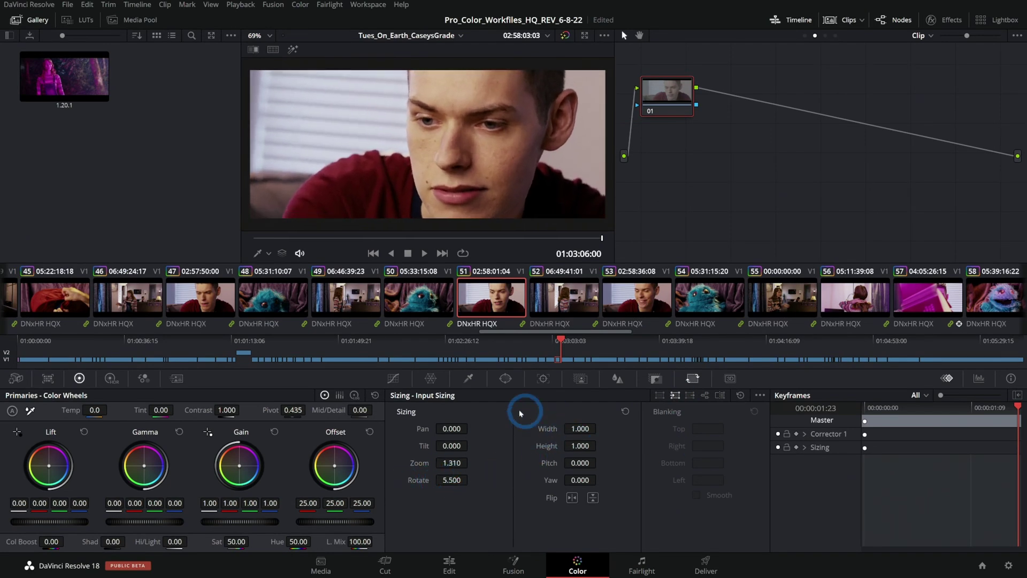
click(730, 378)
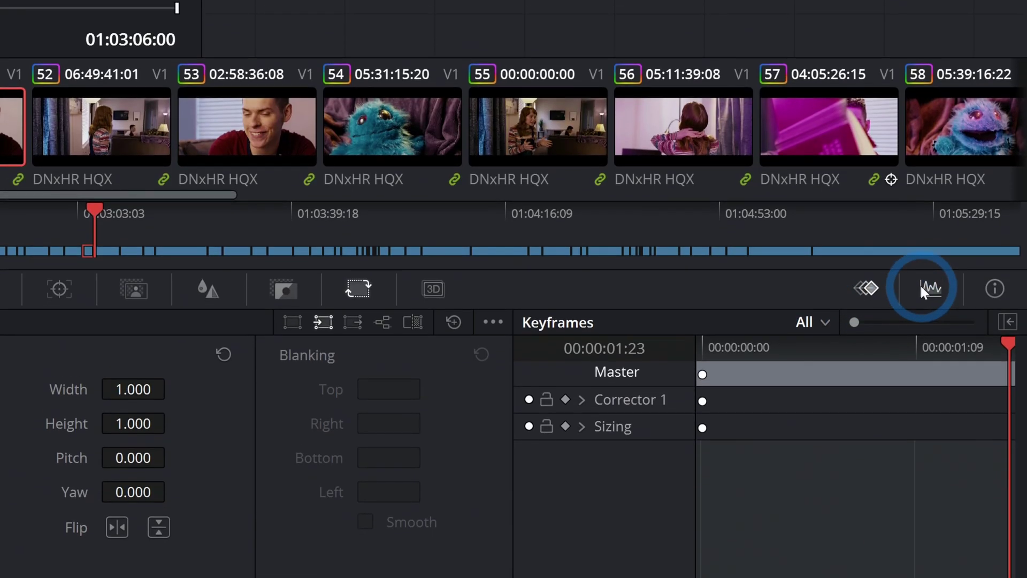
Step: View the RGB Parade and clip information, then return to the Keyframes panel
click(921, 289)
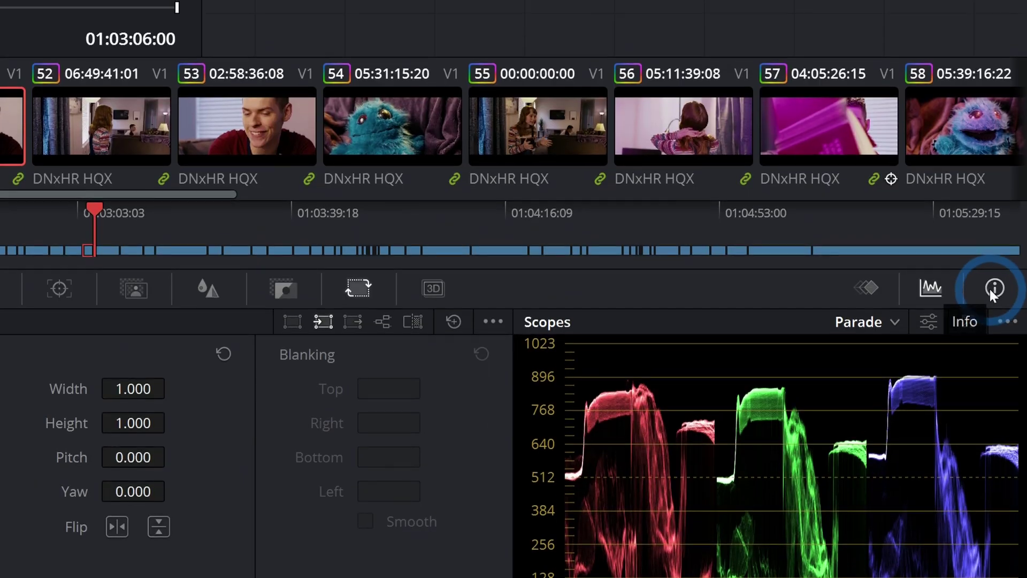
click(1011, 378)
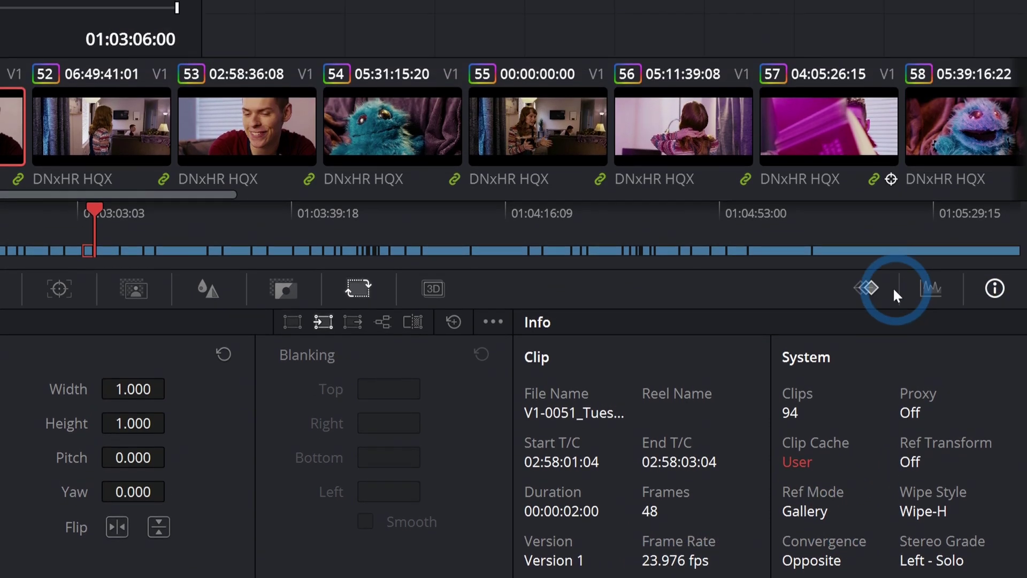
click(868, 287)
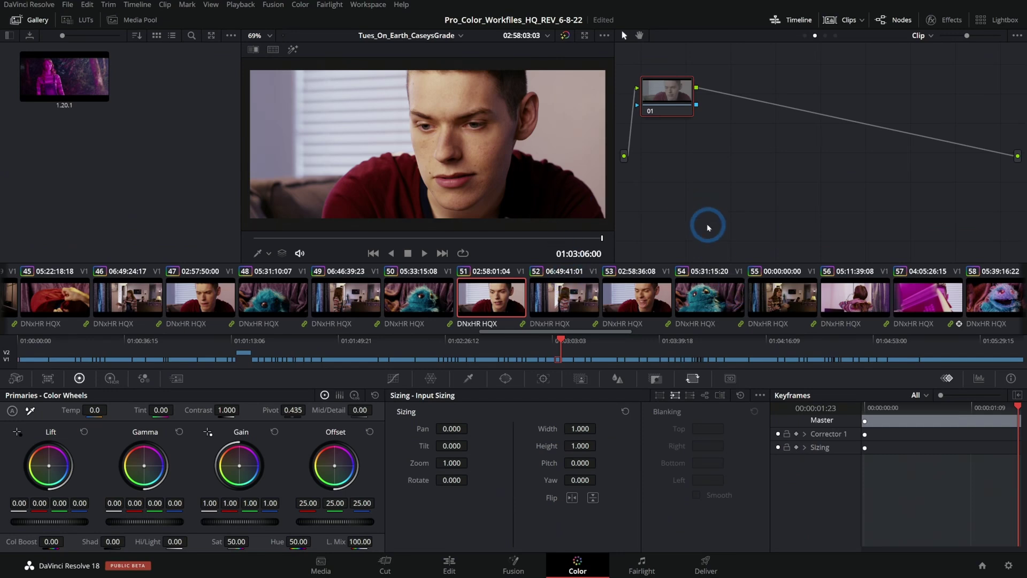